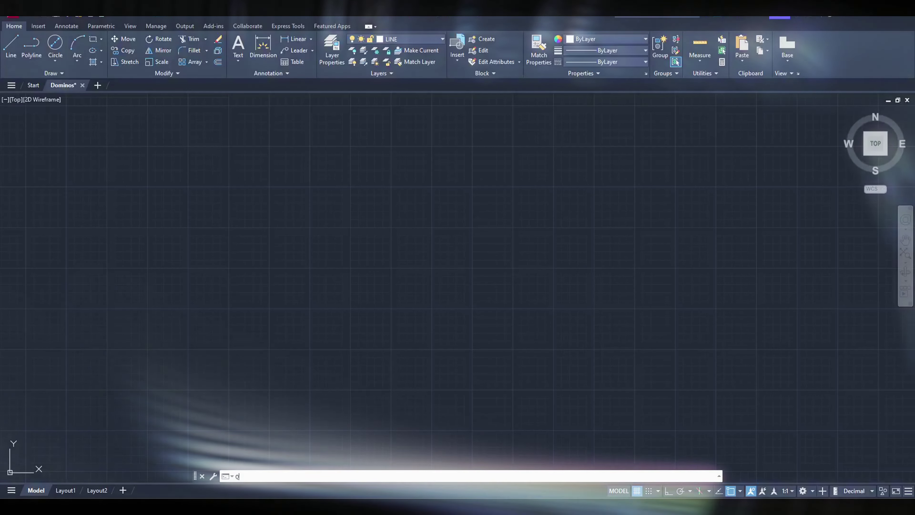
- Draw a 20-unit line at 60 degrees and centre it in the view
text(QSAVE)
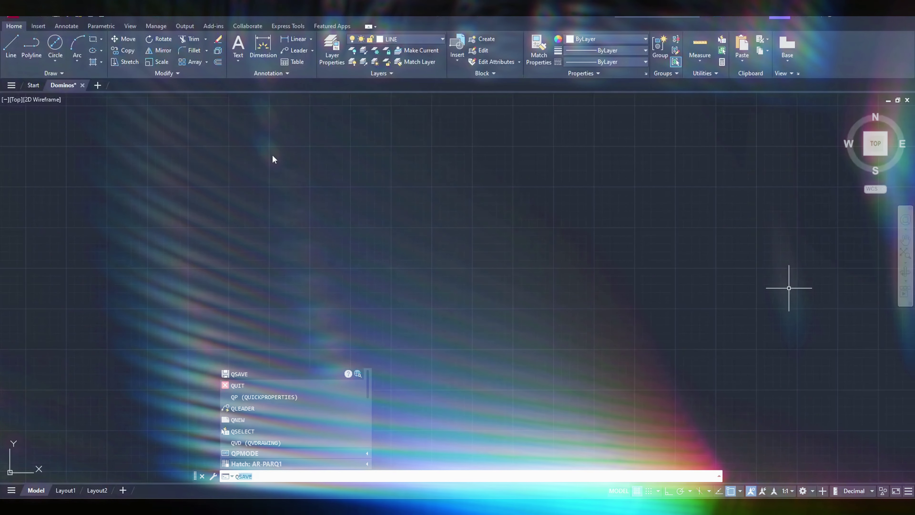
key(Return)
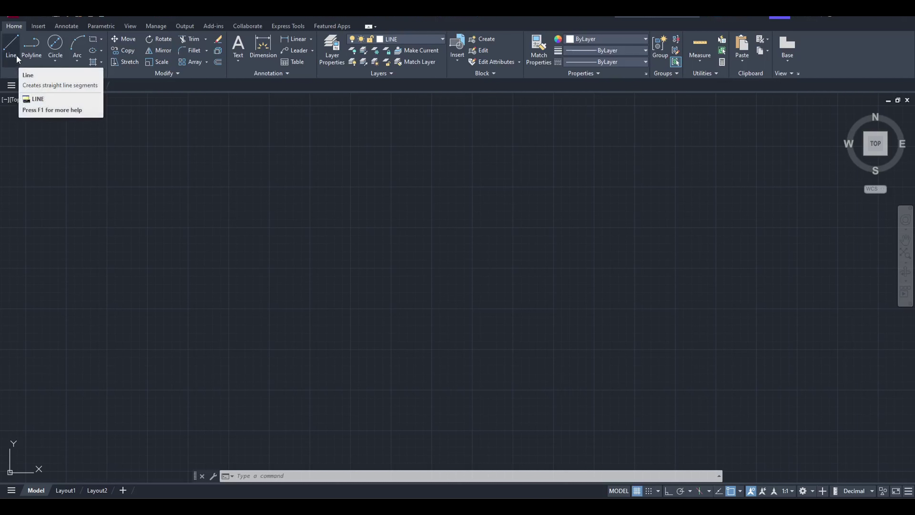
click(17, 58)
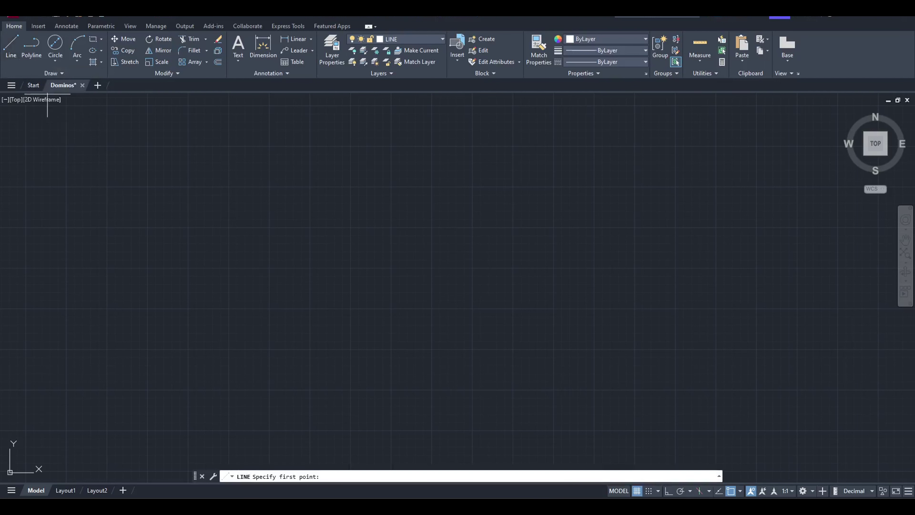
click(309, 311)
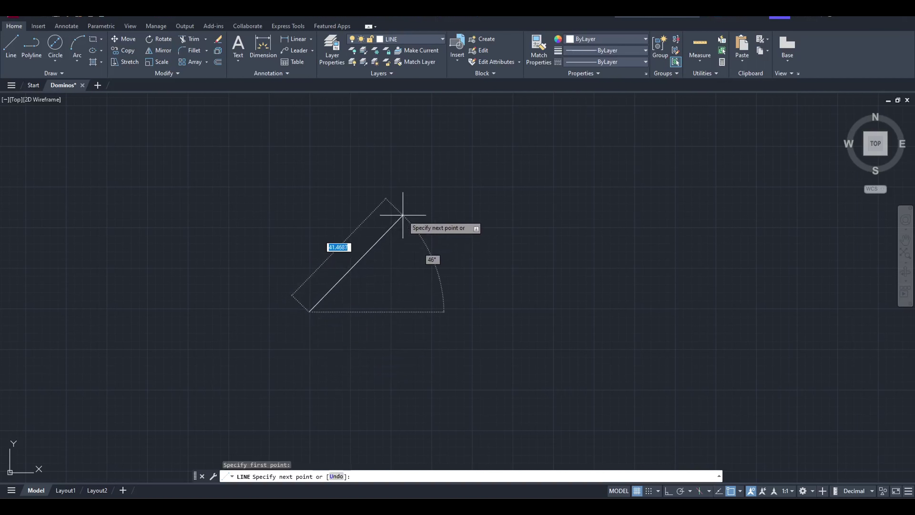
text(20)
key(Tab)
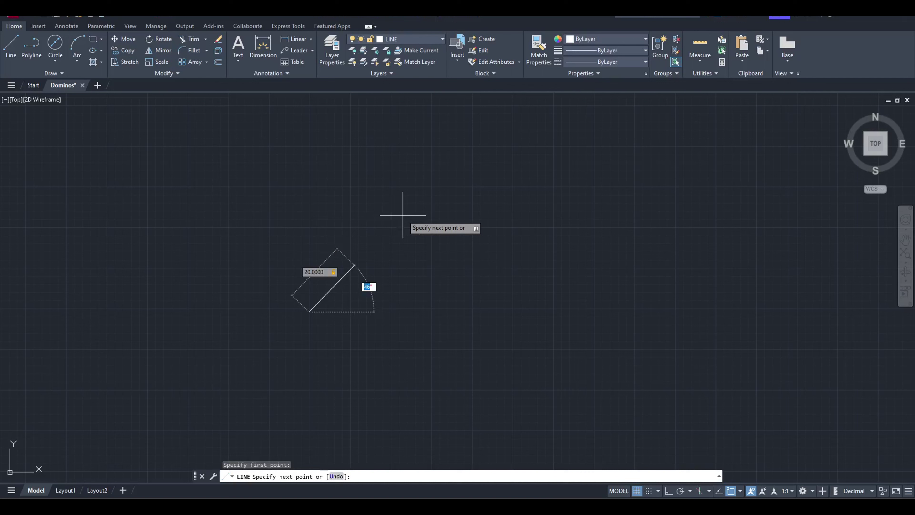
text(60)
key(Return)
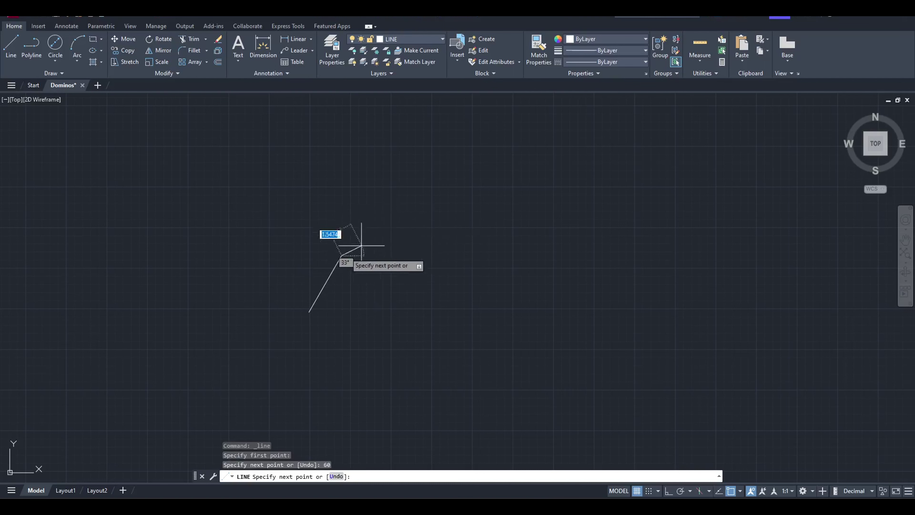
key(Escape)
scroll(334, 257, up, 5)
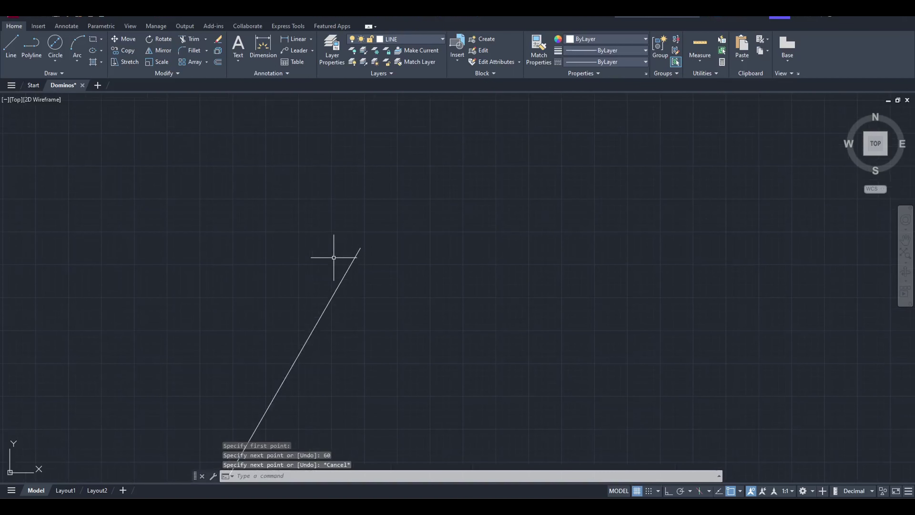
scroll(335, 253, down, 2)
middle_drag(337, 245, 350, 213)
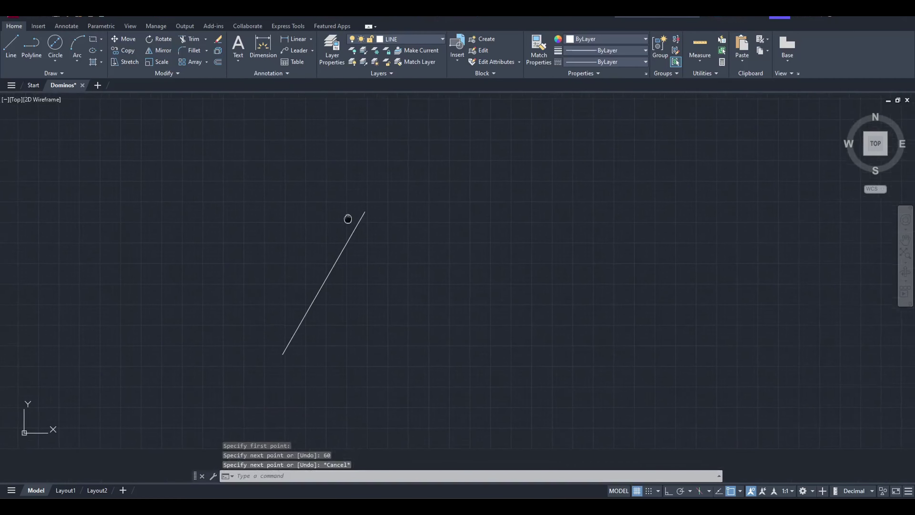
scroll(339, 249, up, 2)
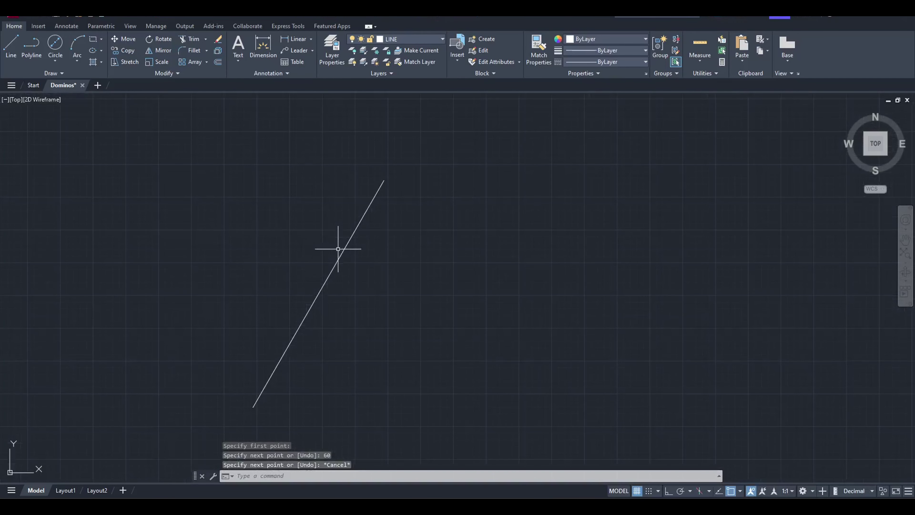
middle_drag(338, 249, 359, 219)
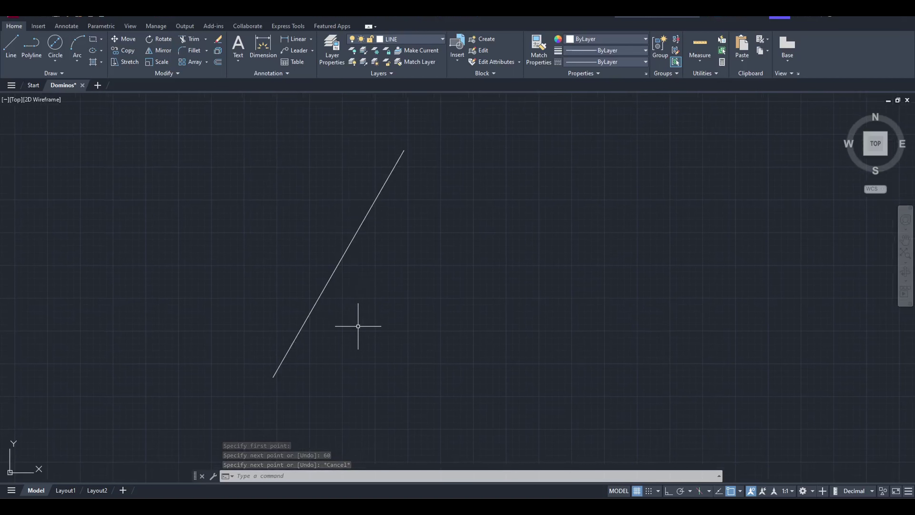
middle_drag(367, 317, 365, 296)
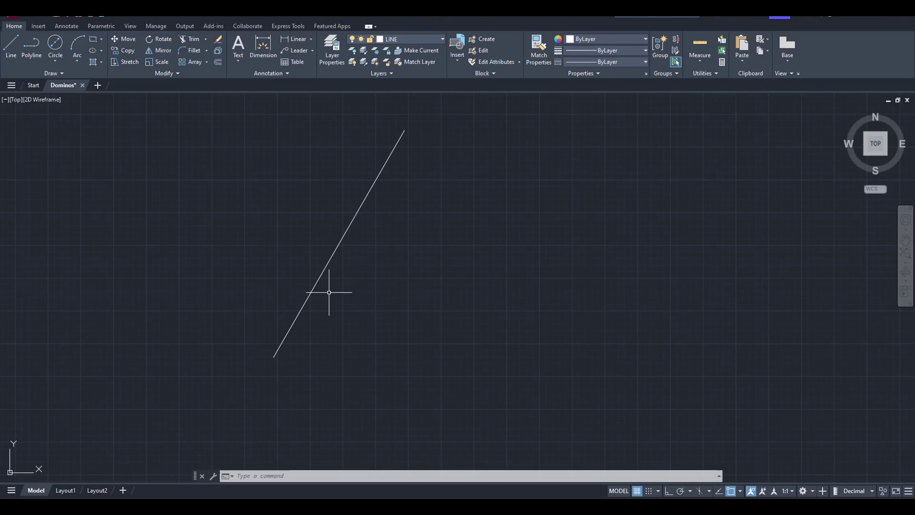
- Offset the tilted line 12 units to make a parallel copy on its right
text(o)
text(ff)
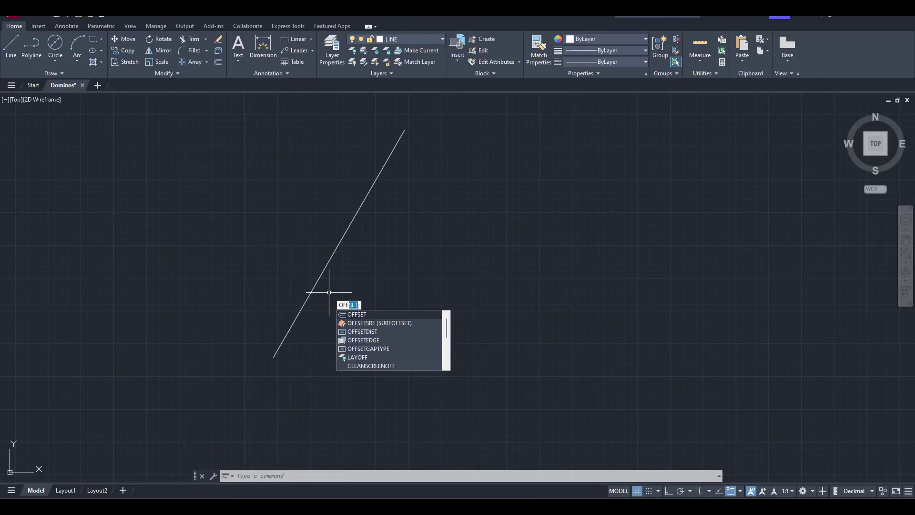
click(373, 314)
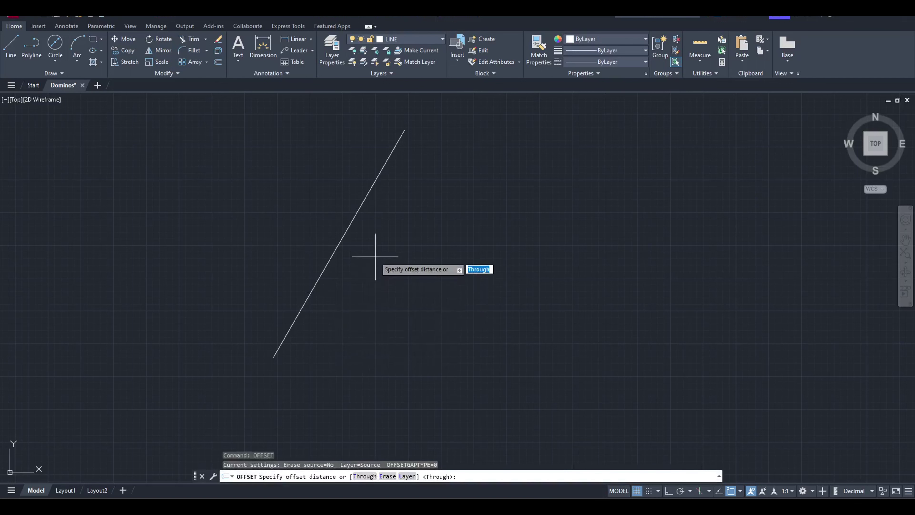
key(Return)
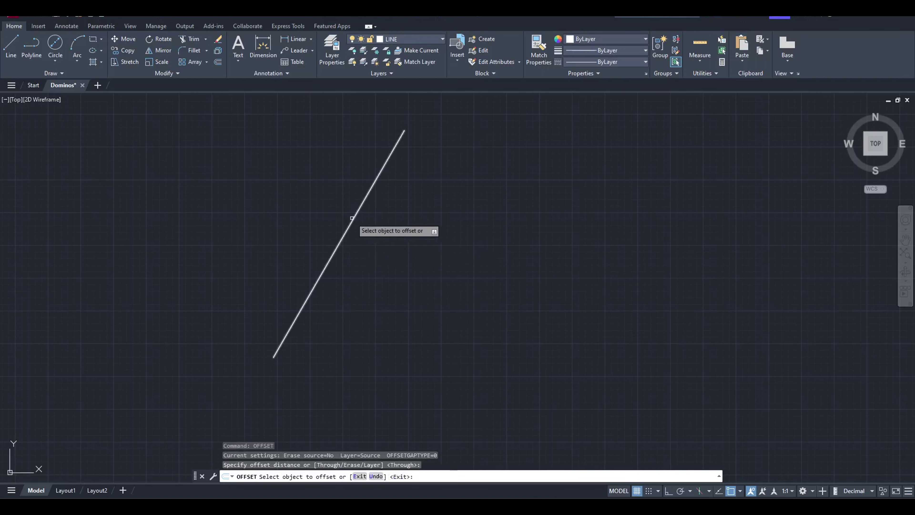
click(352, 218)
text(12)
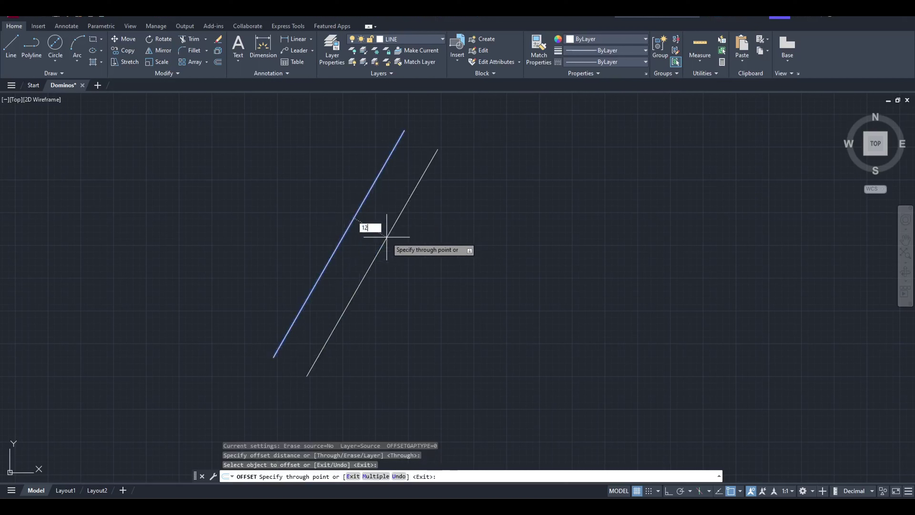
key(Return)
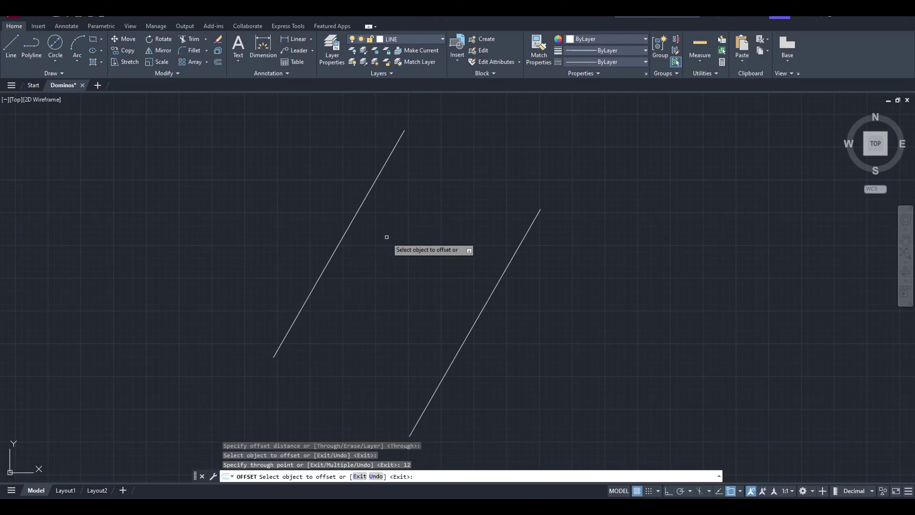
middle_drag(401, 263, 376, 252)
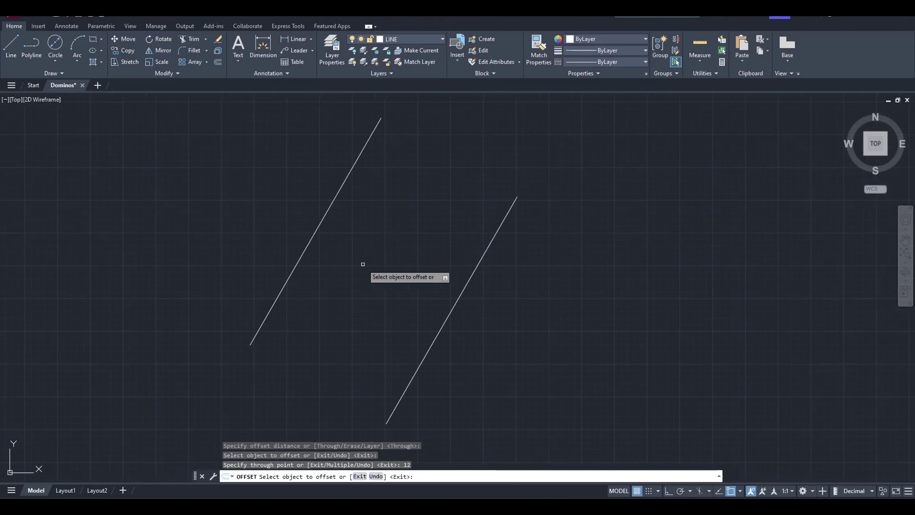
key(Escape)
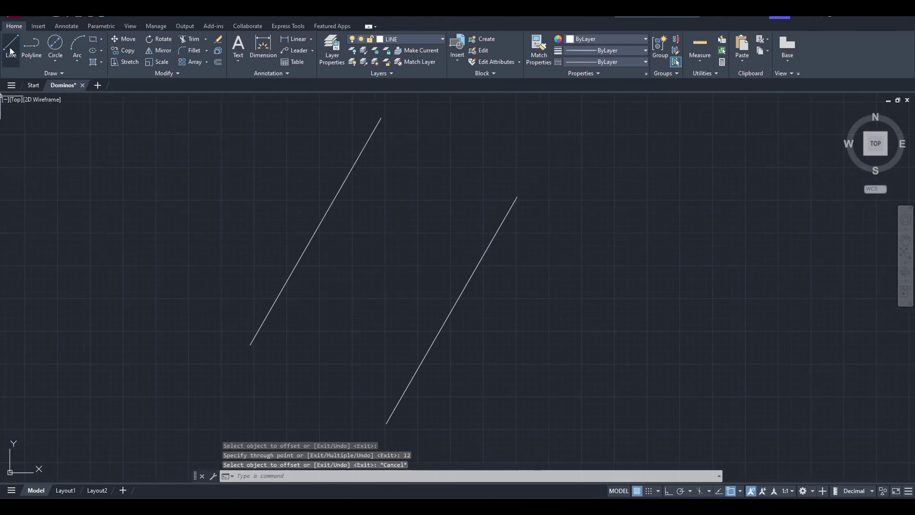
- Draw the bottom edge joining the lower ends of the two parallel lines
click(10, 50)
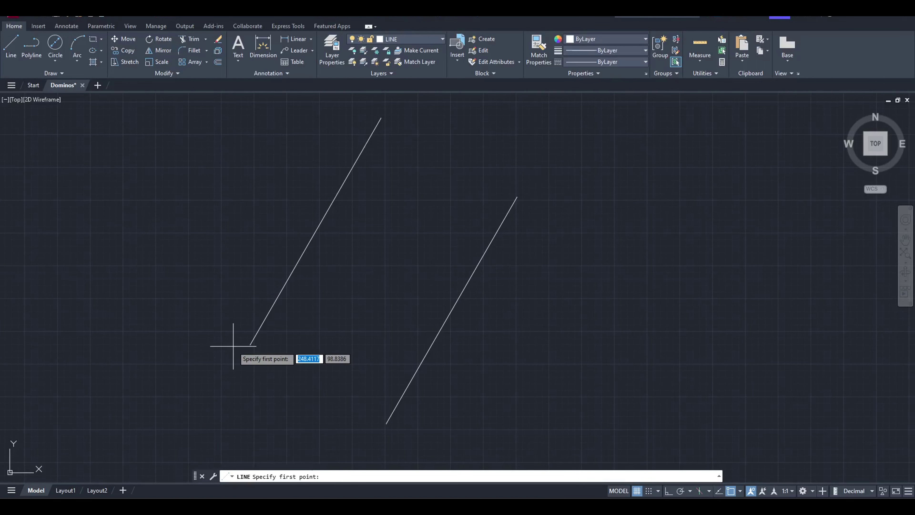
scroll(233, 344, up, 3)
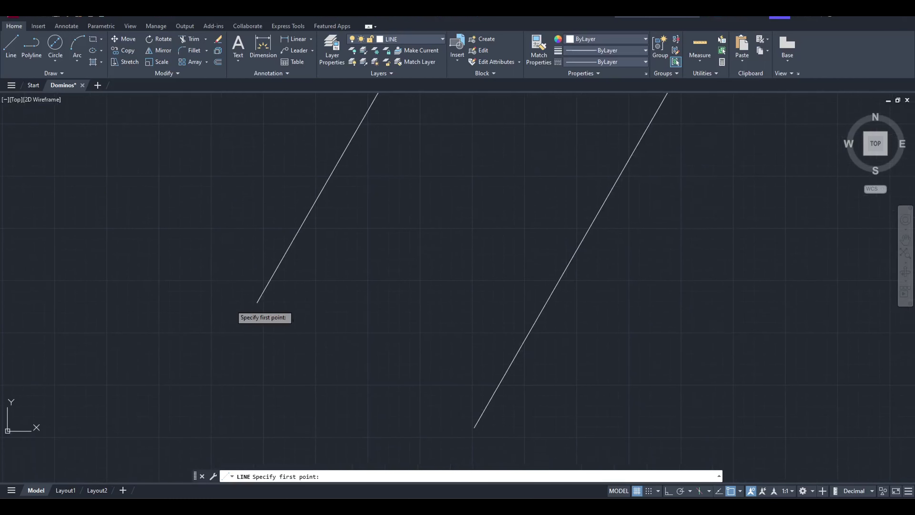
click(257, 302)
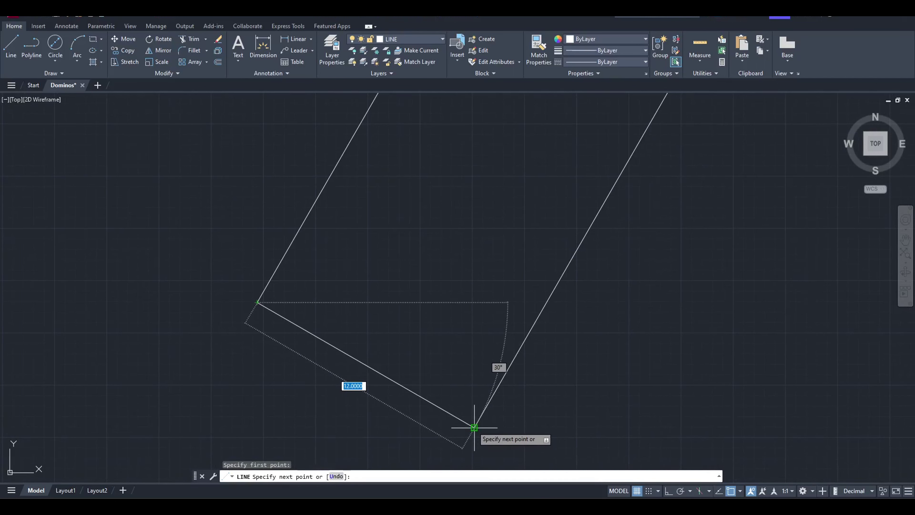
click(474, 428)
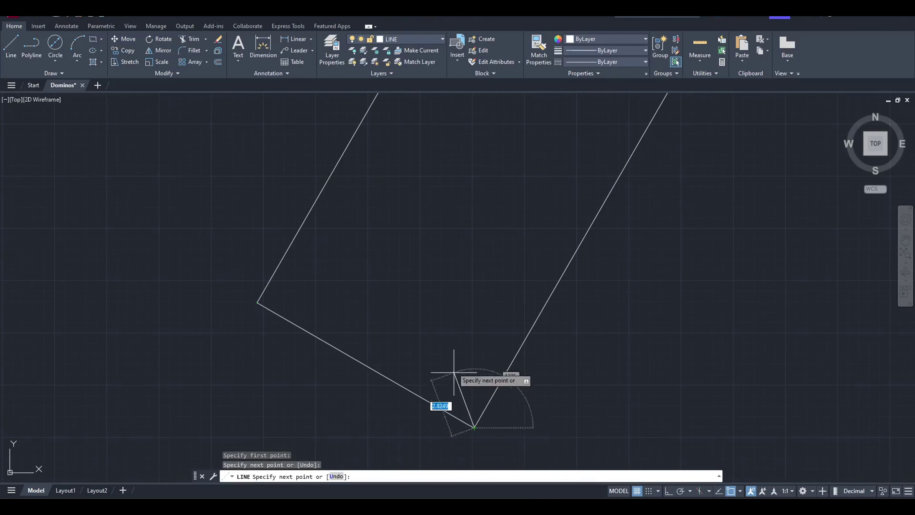
key(Escape)
scroll(449, 318, down, 4)
middle_drag(448, 308, 352, 383)
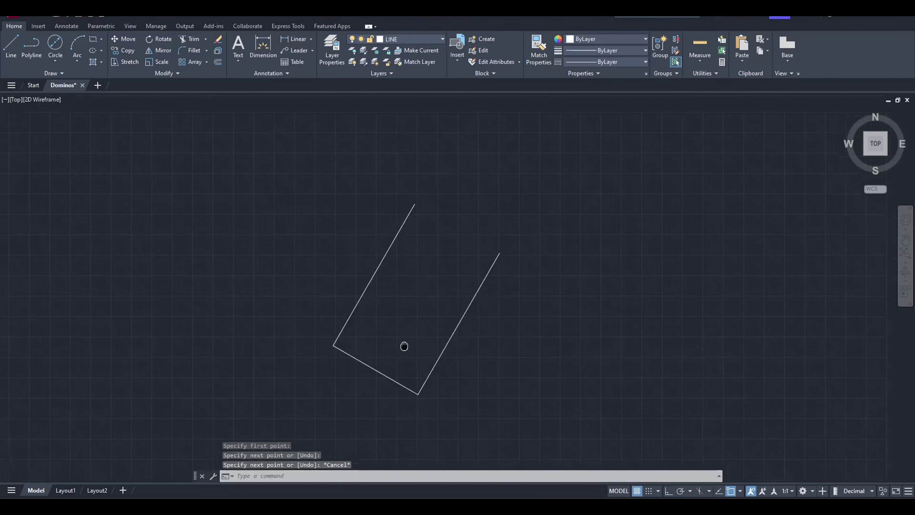
scroll(442, 278, up, 1)
scroll(442, 278, up, 1)
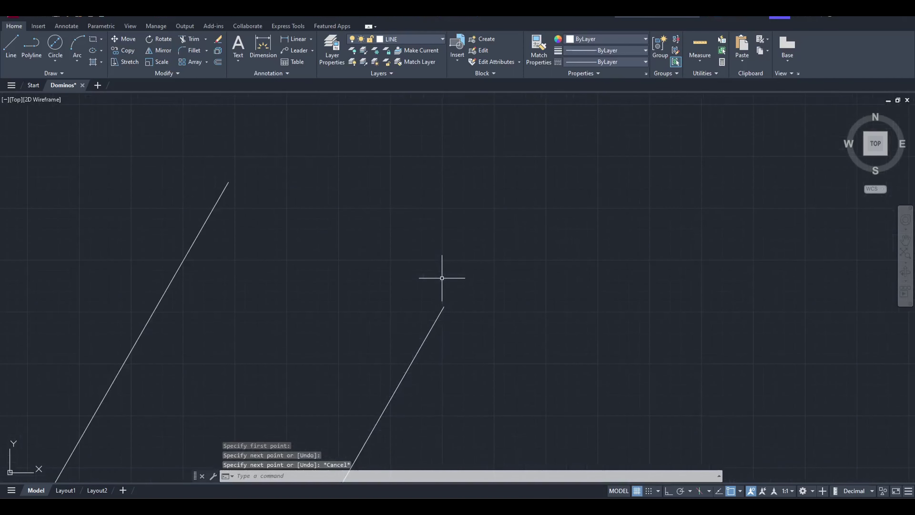
scroll(442, 278, down, 1)
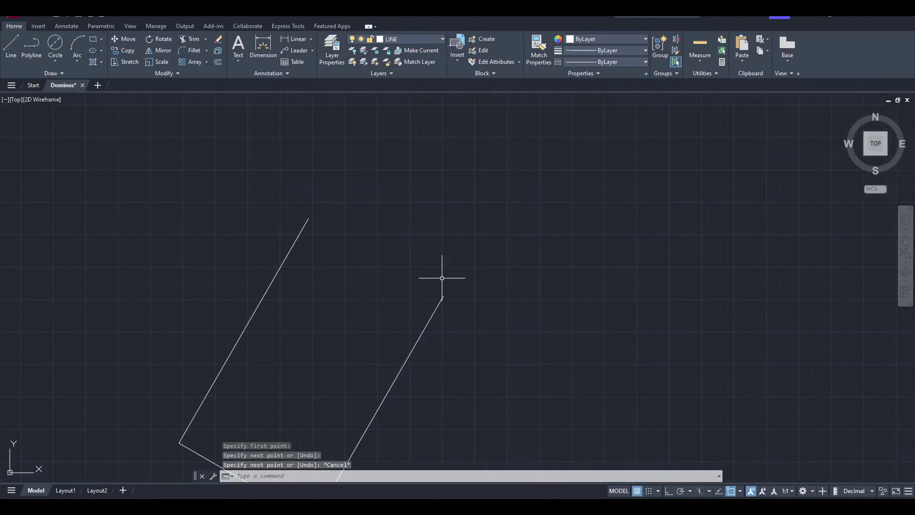
scroll(442, 278, up, 1)
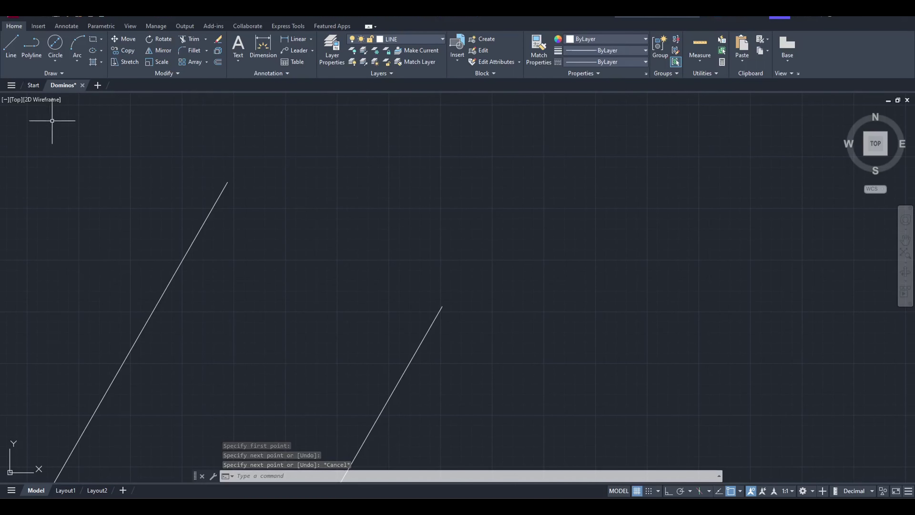
- Draw the top edge between their upper ends, closing the tilted rectangle
click(10, 64)
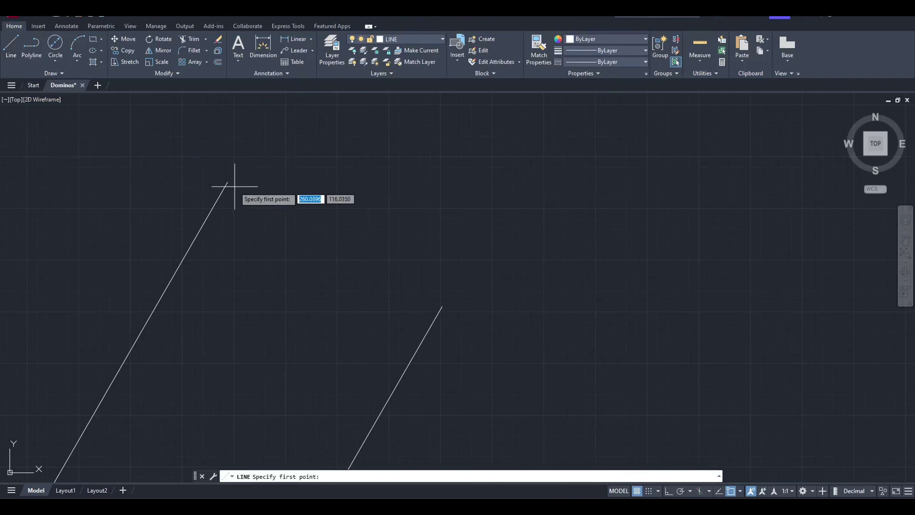
click(228, 182)
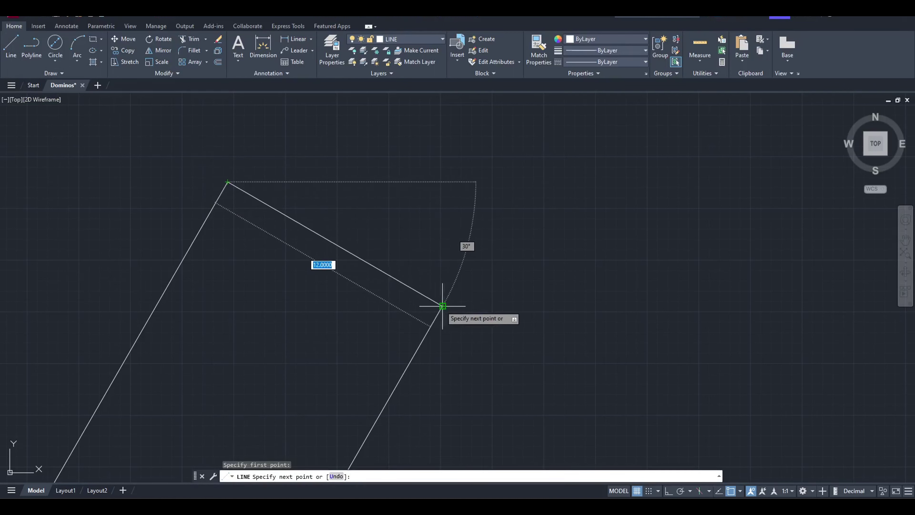
click(443, 306)
key(Escape)
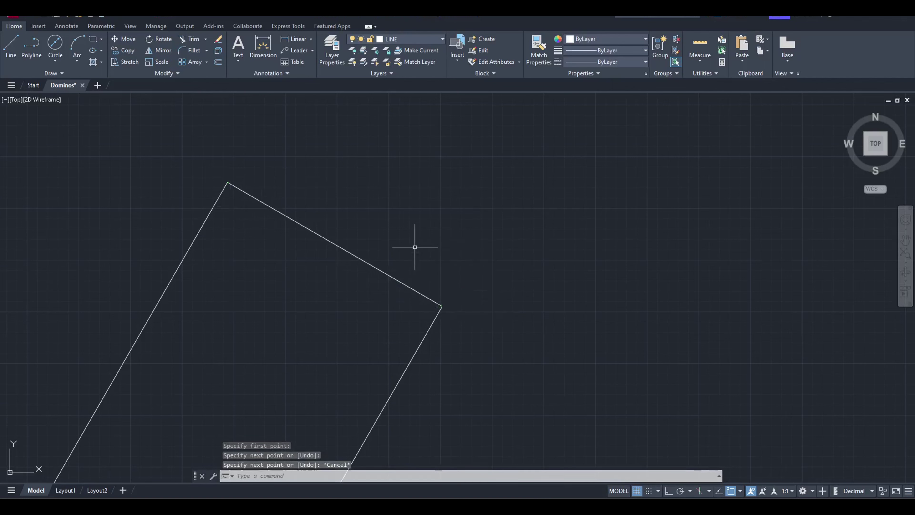
scroll(415, 247, down, 2)
middle_drag(414, 247, 449, 211)
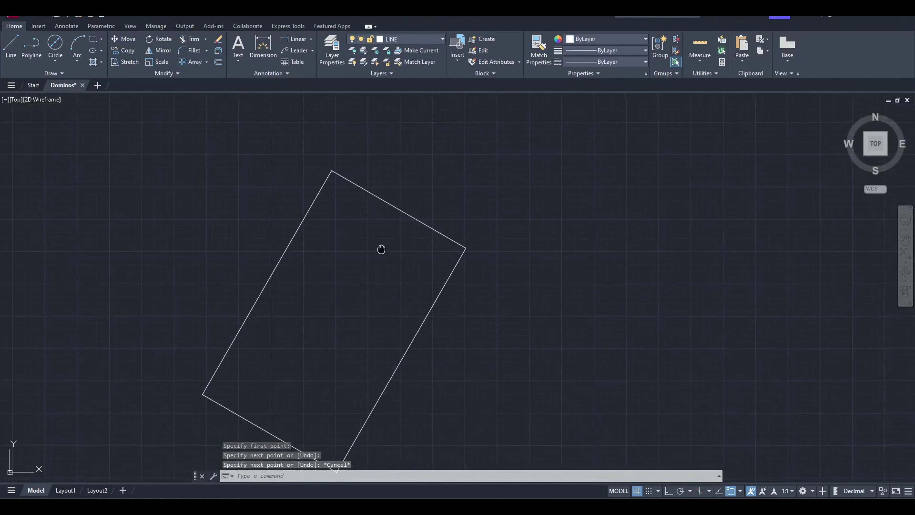
middle_drag(380, 250, 397, 227)
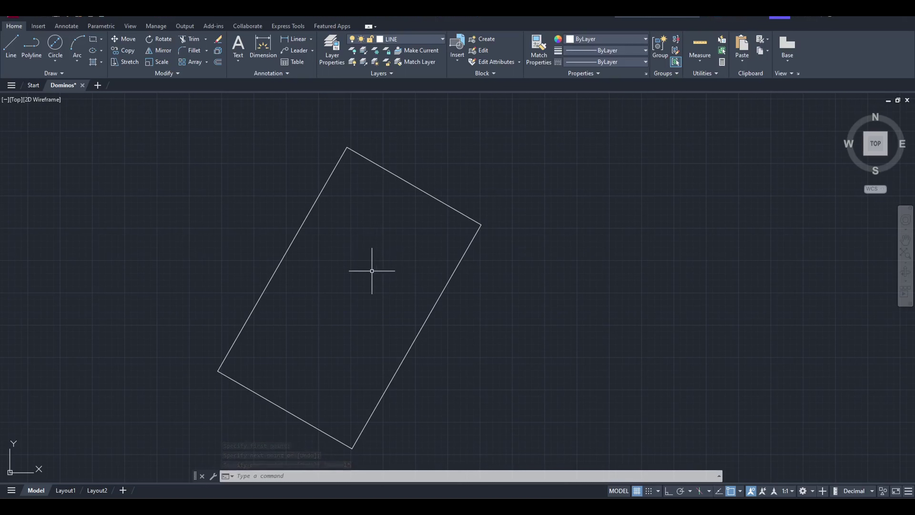
- Offset the bottom edge 10 units inward to create the middle divider
text(of)
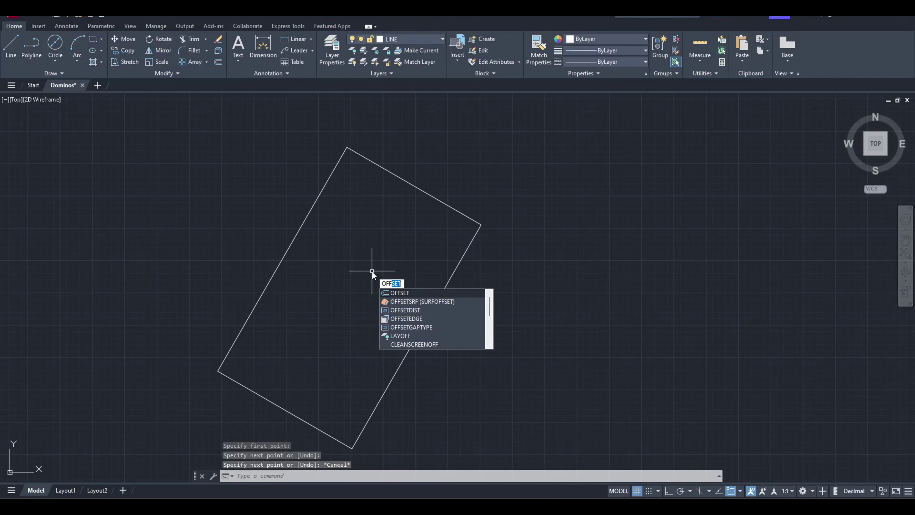
click(406, 295)
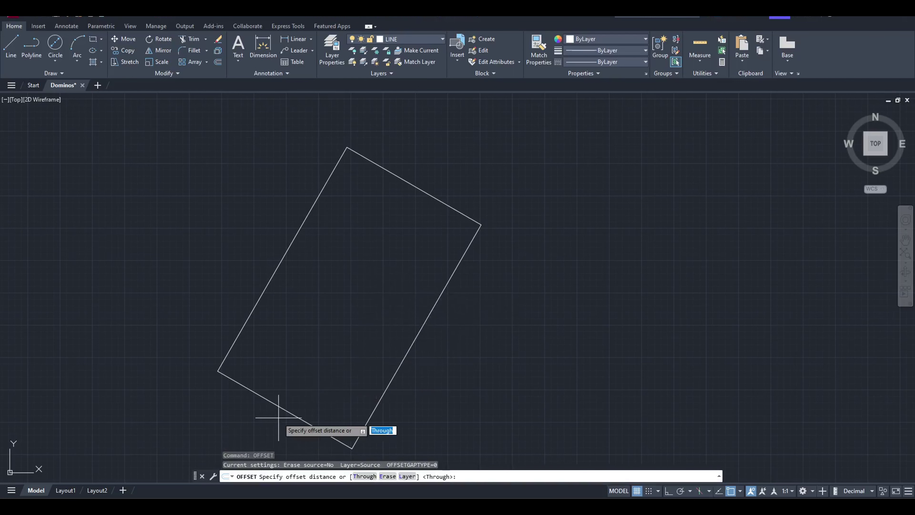
key(Return)
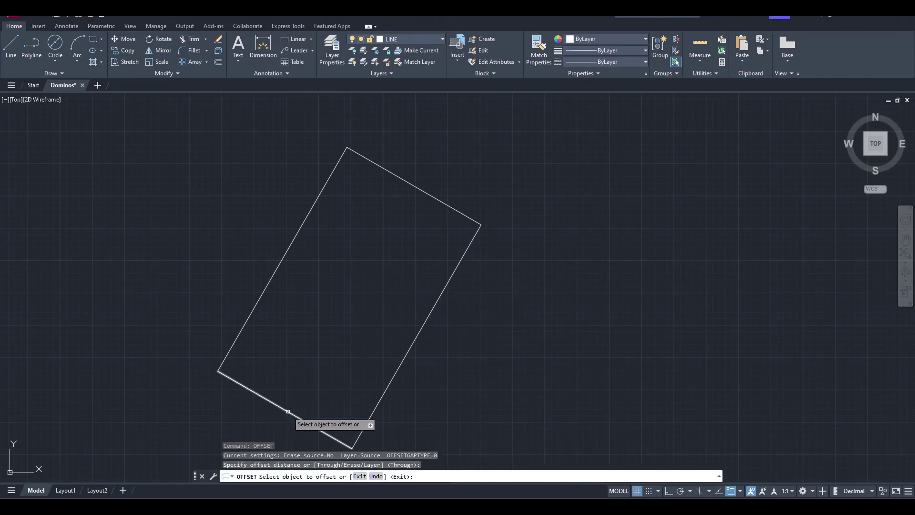
click(288, 411)
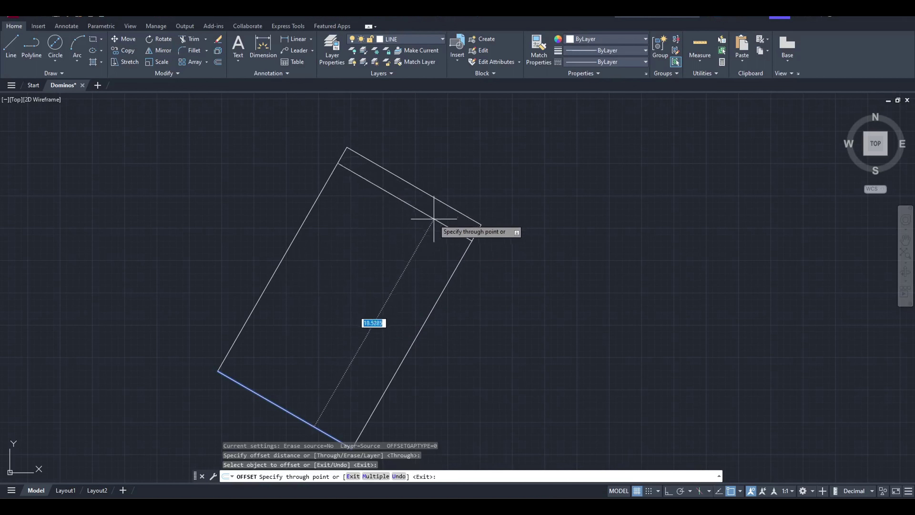
text(1)
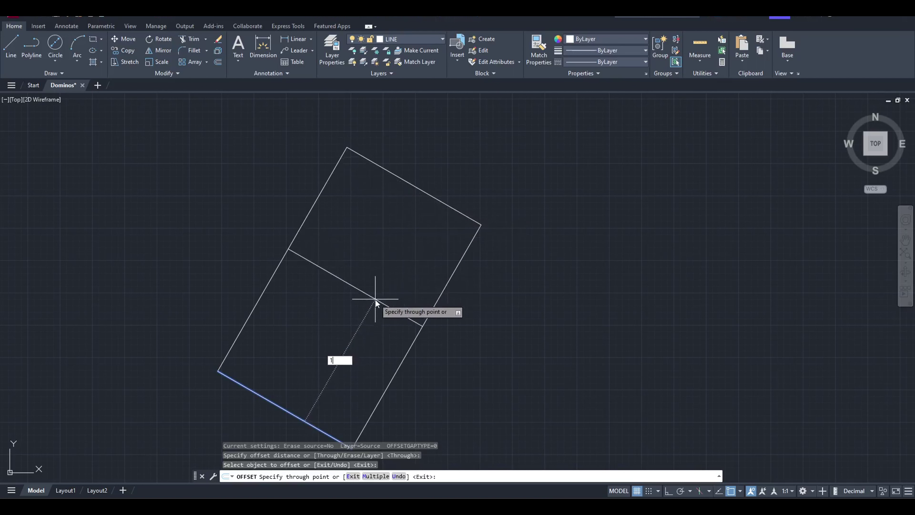
text(0)
key(Return)
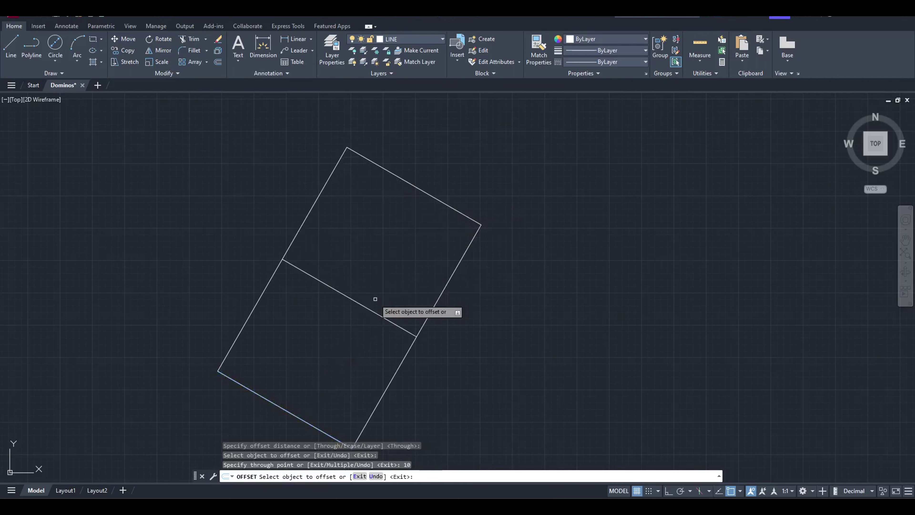
middle_drag(375, 299, 393, 278)
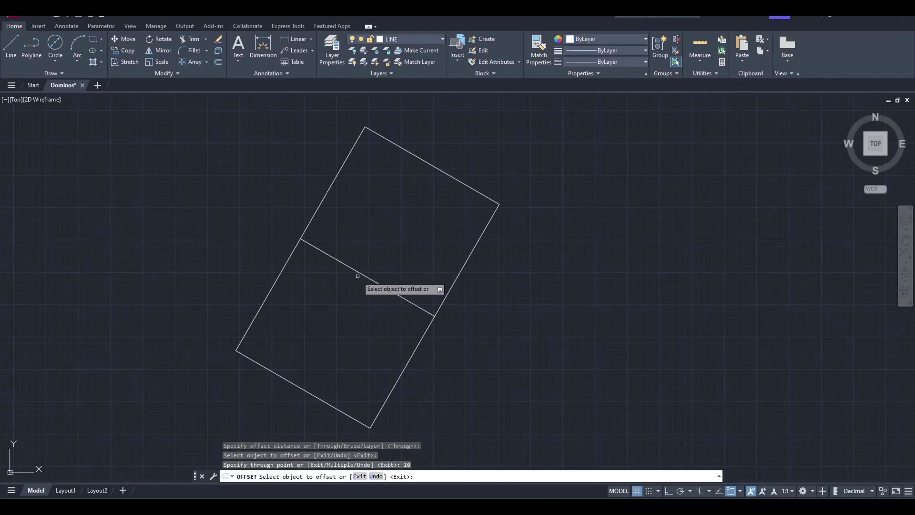
key(Escape)
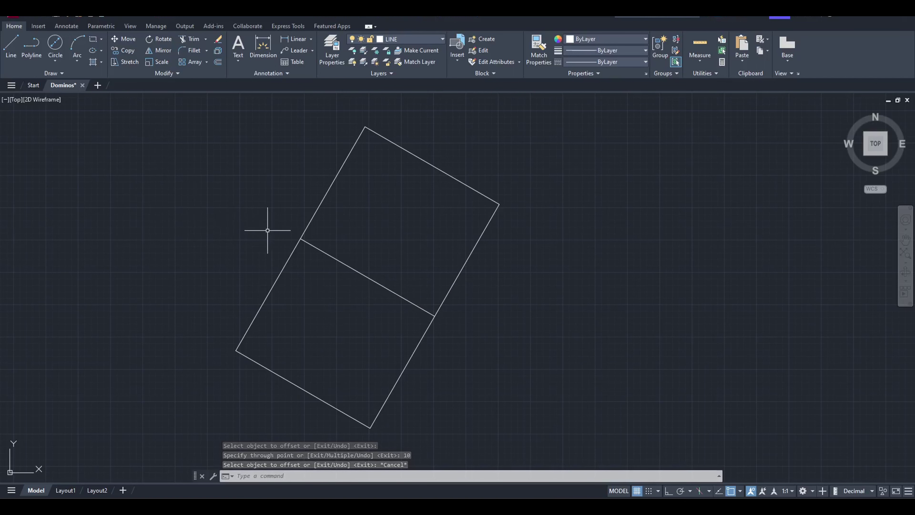
- Offset the divider line 0.9 units to form a thin middle band
scroll(326, 244, up, 2)
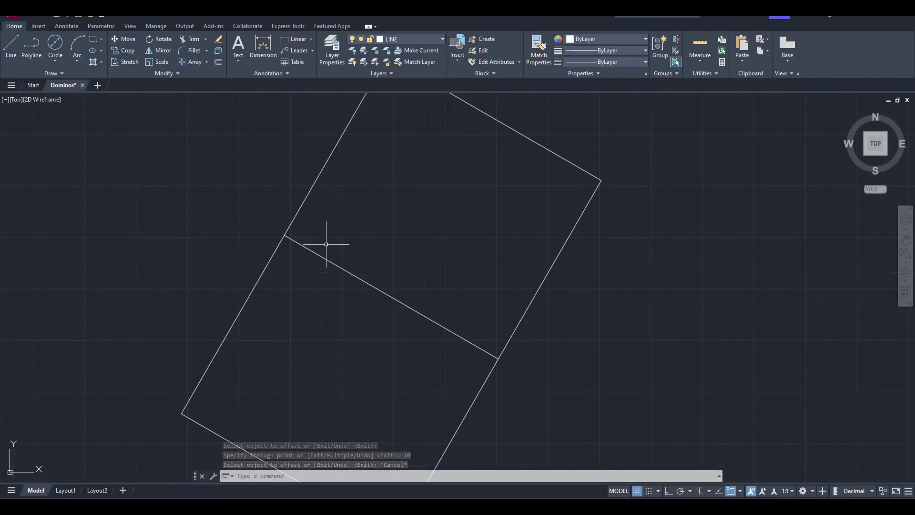
scroll(352, 254, up, 2)
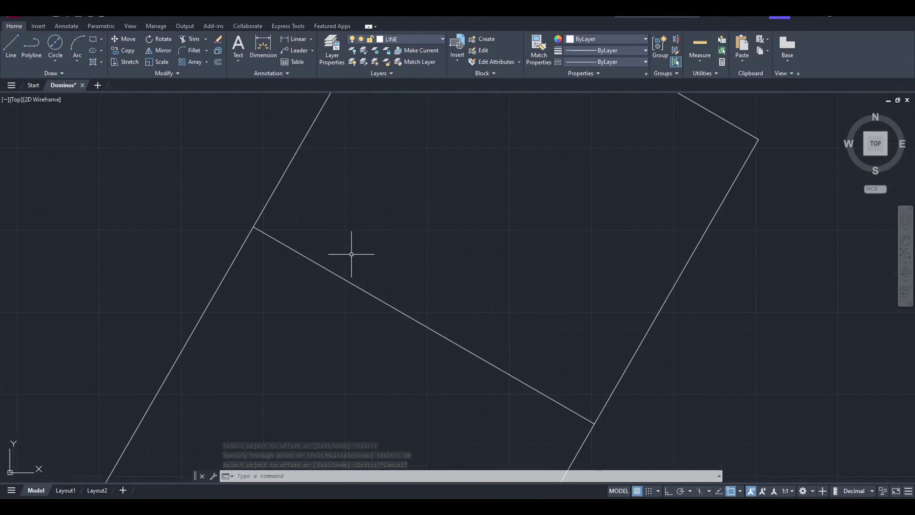
text(off)
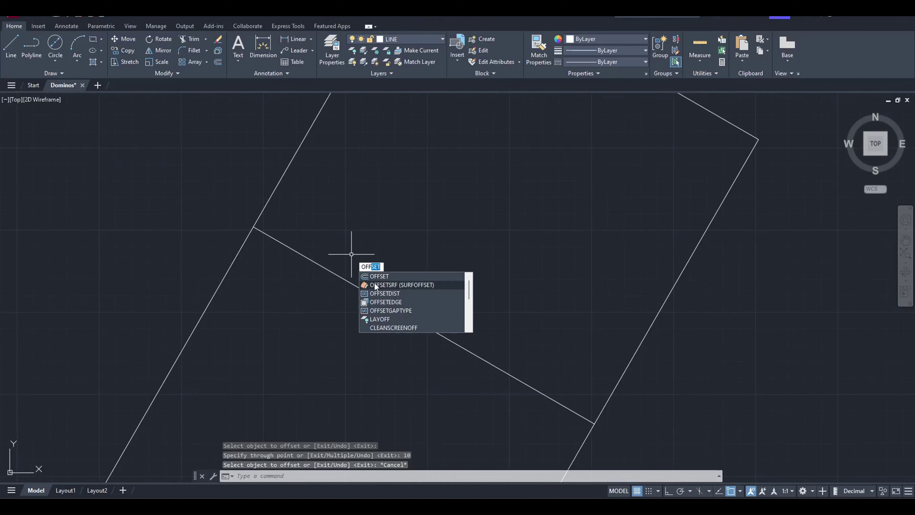
key(Return)
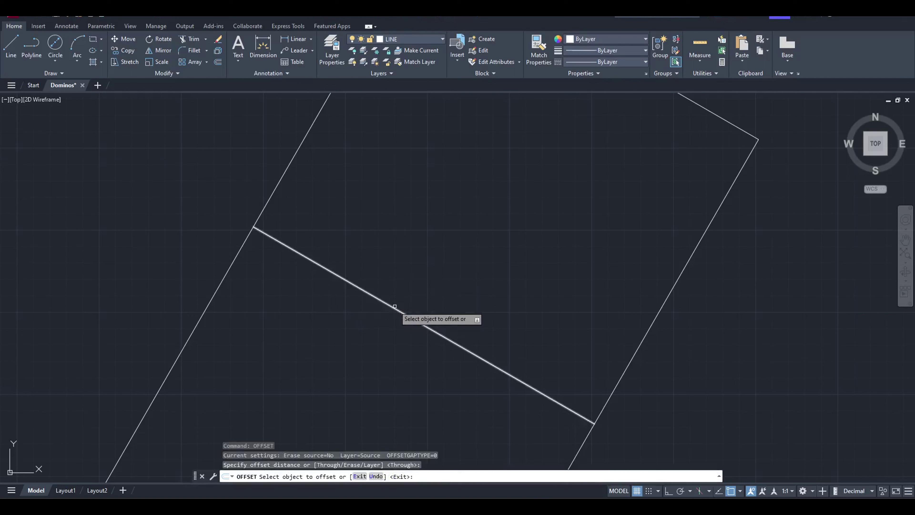
click(394, 308)
text(0.9)
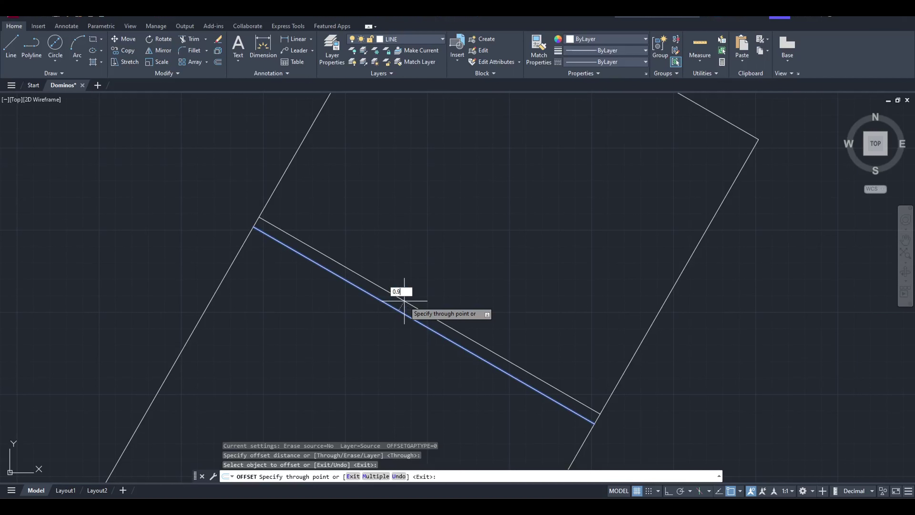
key(Return)
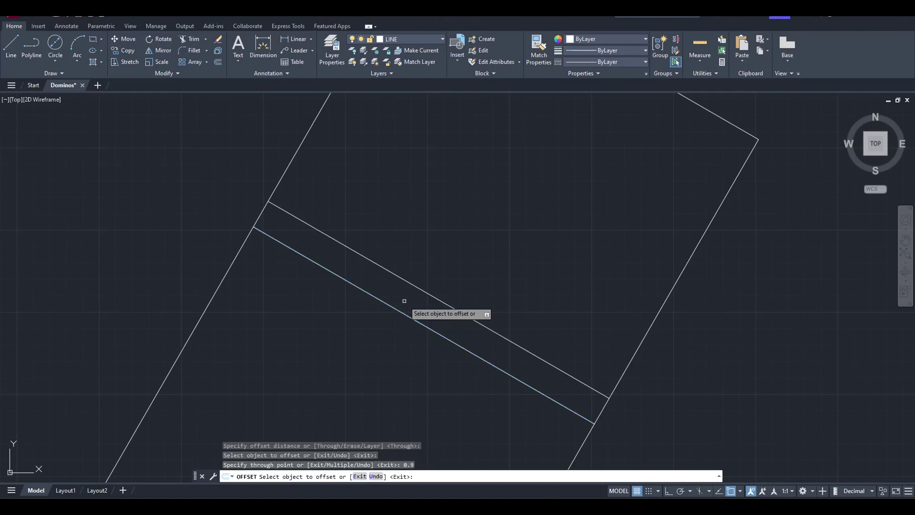
key(Escape)
- Select the new band line to inspect it, then deselect and recentre the domino
scroll(409, 291, down, 2)
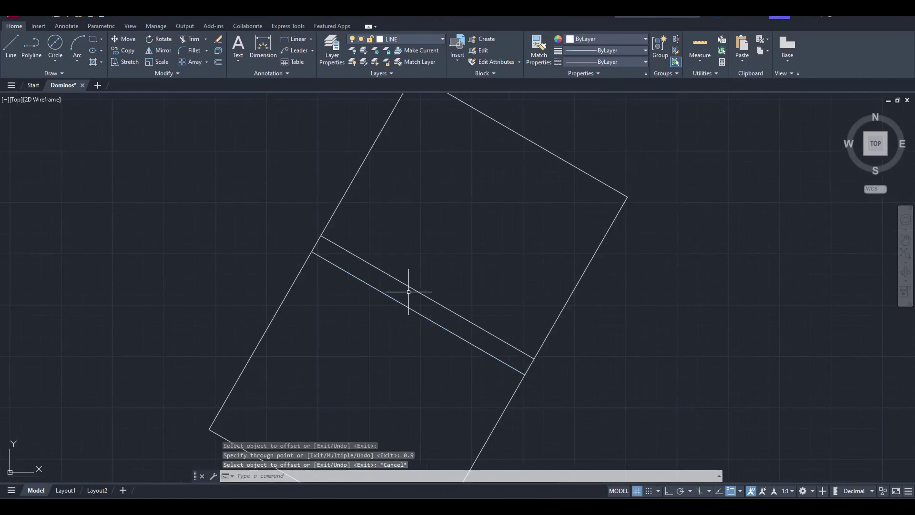
middle_drag(409, 292, 404, 255)
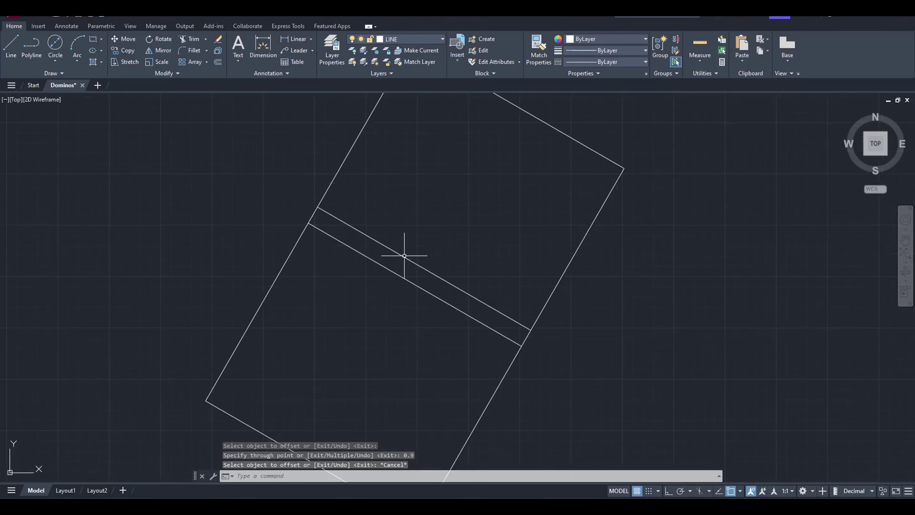
scroll(405, 256, down, 2)
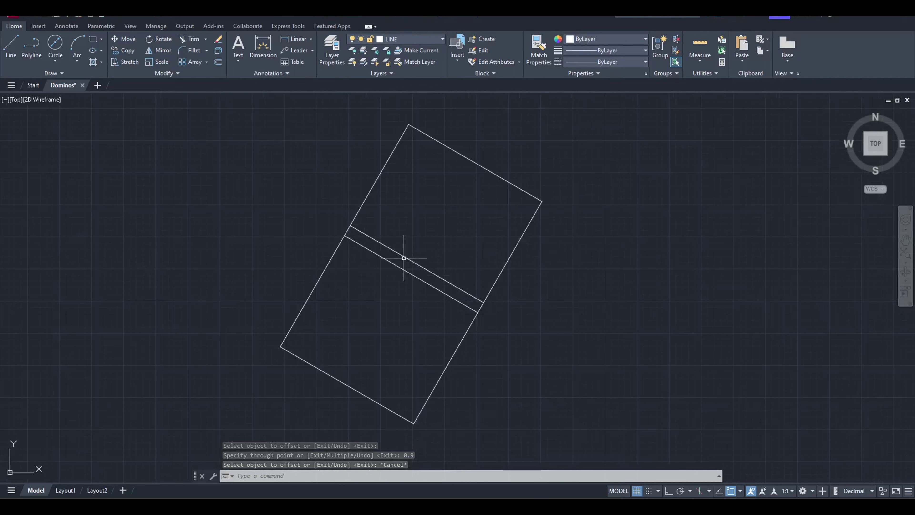
click(404, 258)
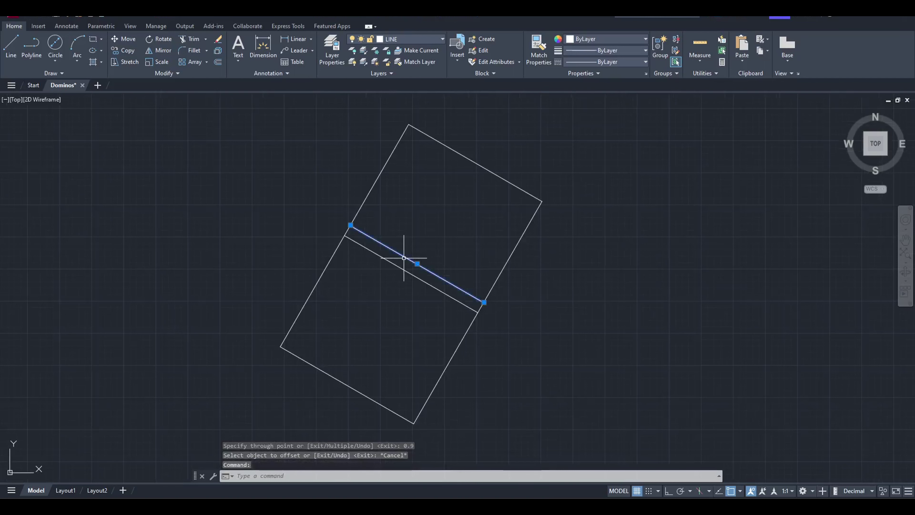
scroll(404, 258, up, 4)
scroll(404, 258, down, 2)
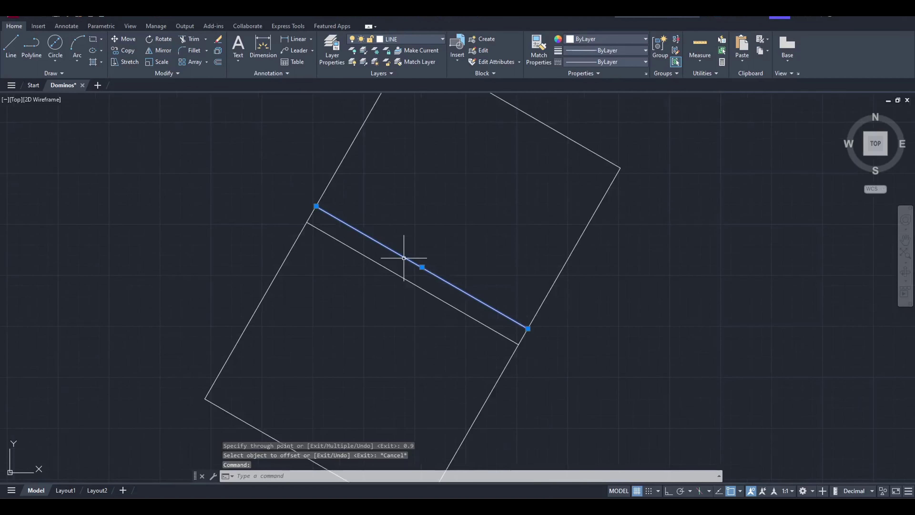
key(Escape)
scroll(404, 258, down, 2)
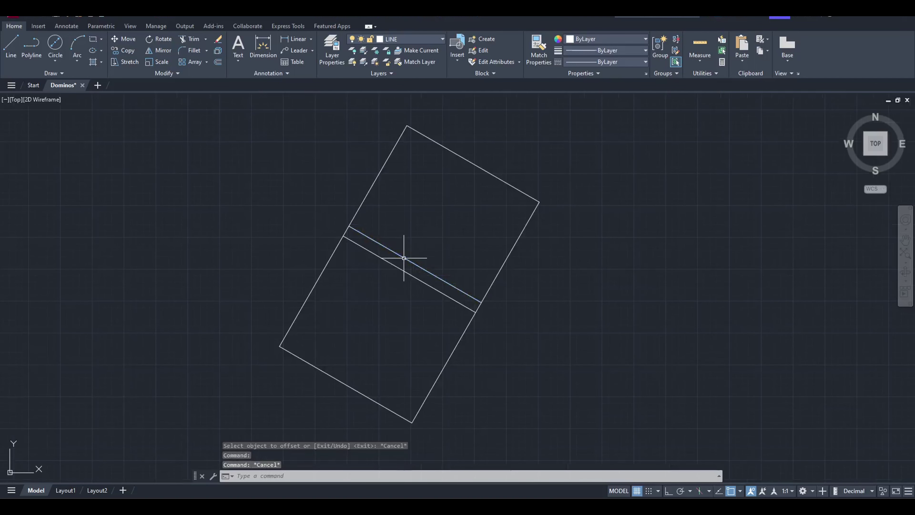
middle_drag(404, 258, 404, 257)
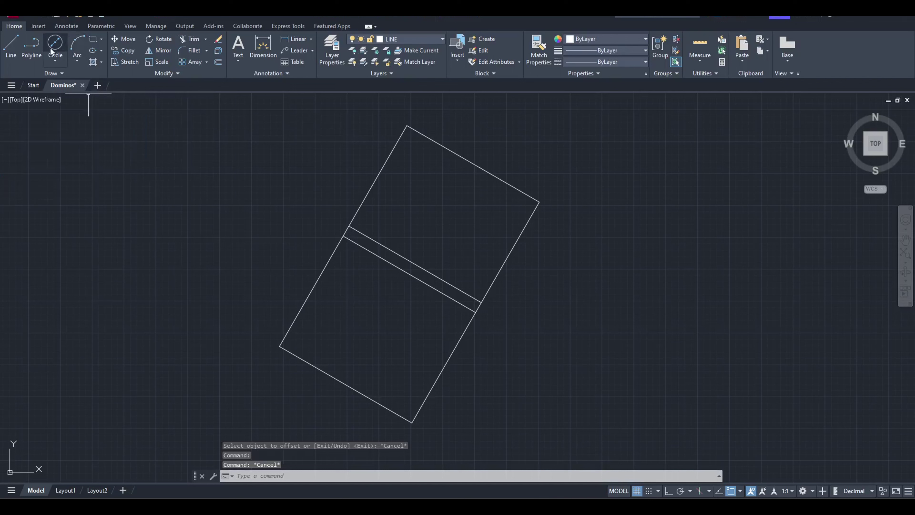
- Draw a Center, Diameter circle of diameter 2 to the left of the domino
click(52, 55)
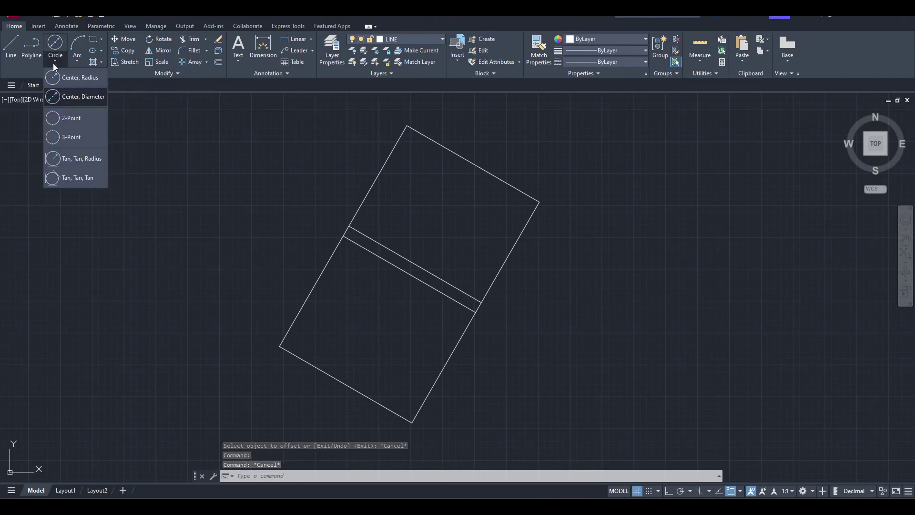
click(66, 98)
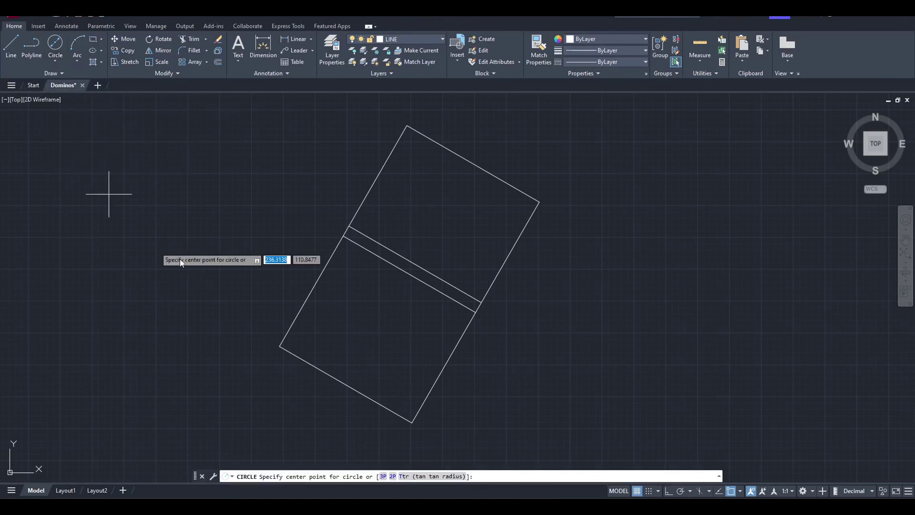
click(162, 203)
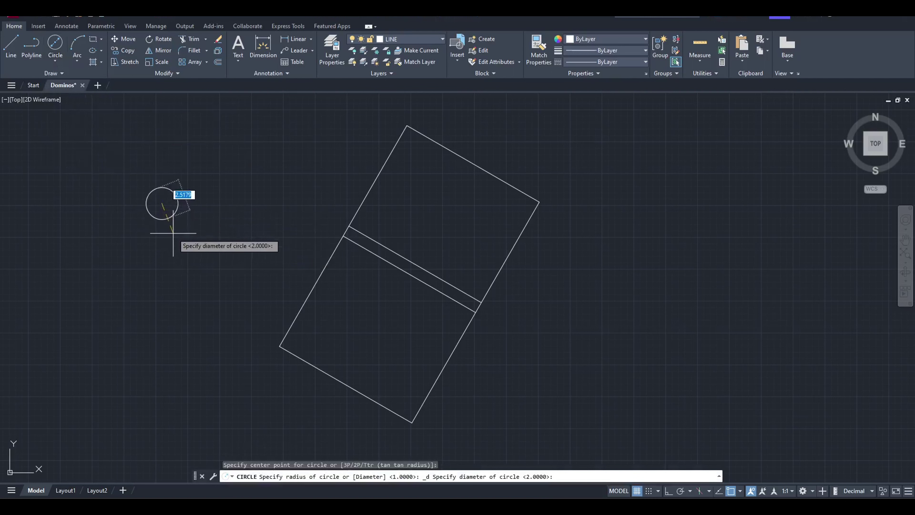
text(2)
key(Return)
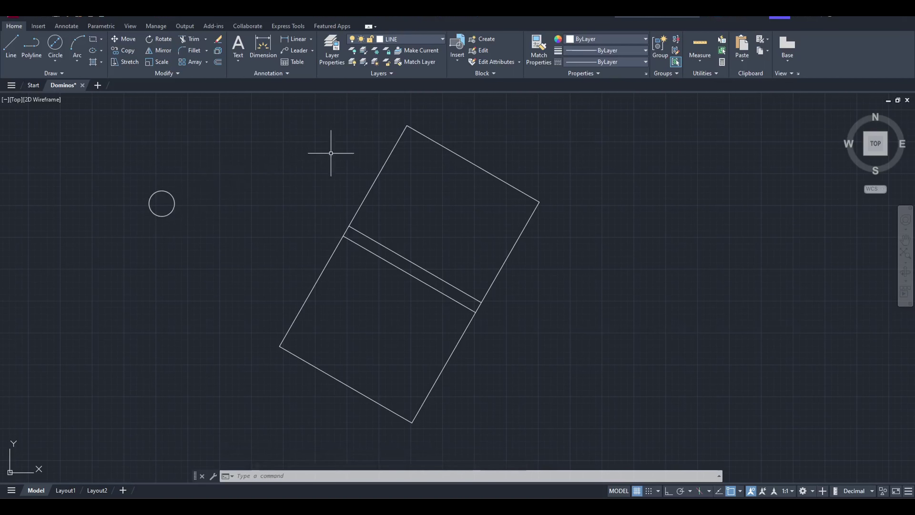
middle_drag(425, 176, 393, 191)
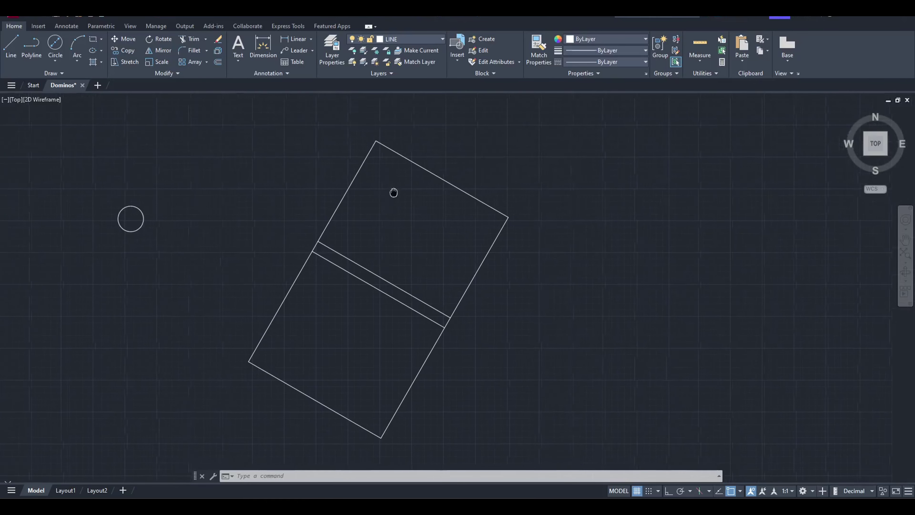
- Draw two corner-to-corner diagonals across the upper half, forming an X
scroll(393, 191, up, 2)
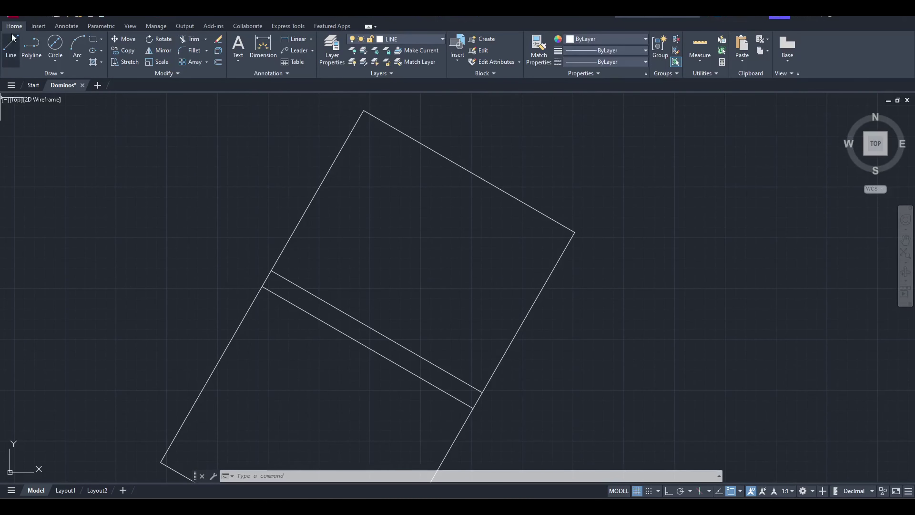
click(12, 53)
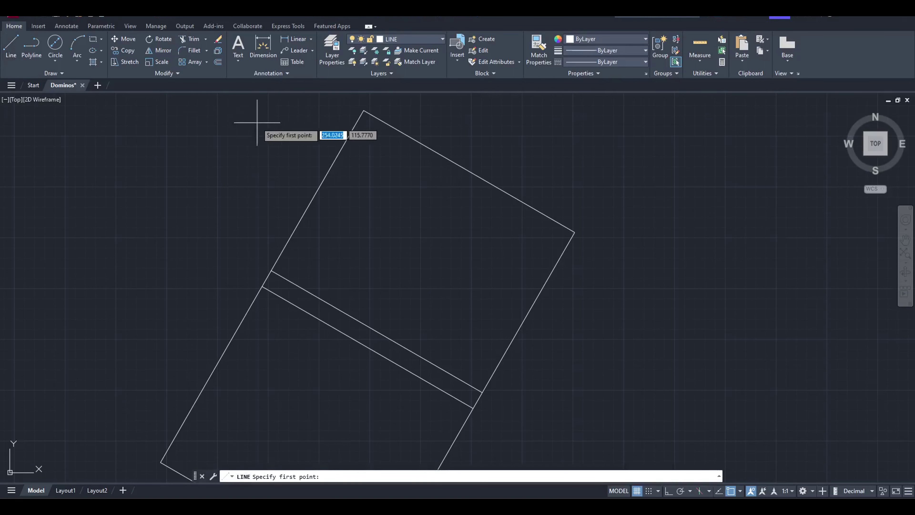
click(364, 110)
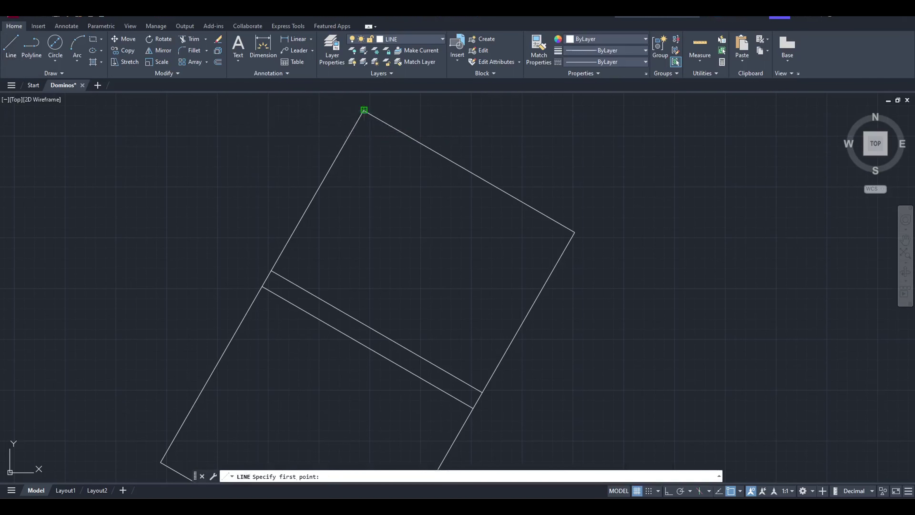
click(483, 391)
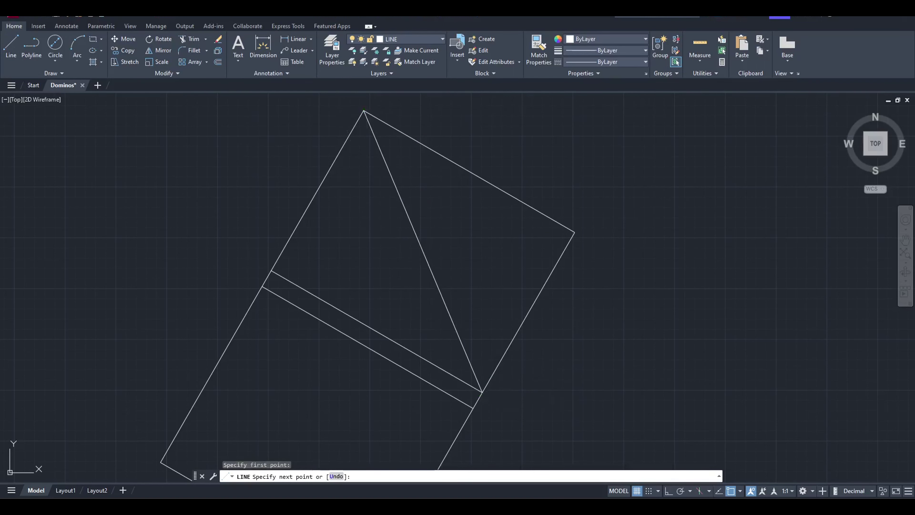
key(Escape)
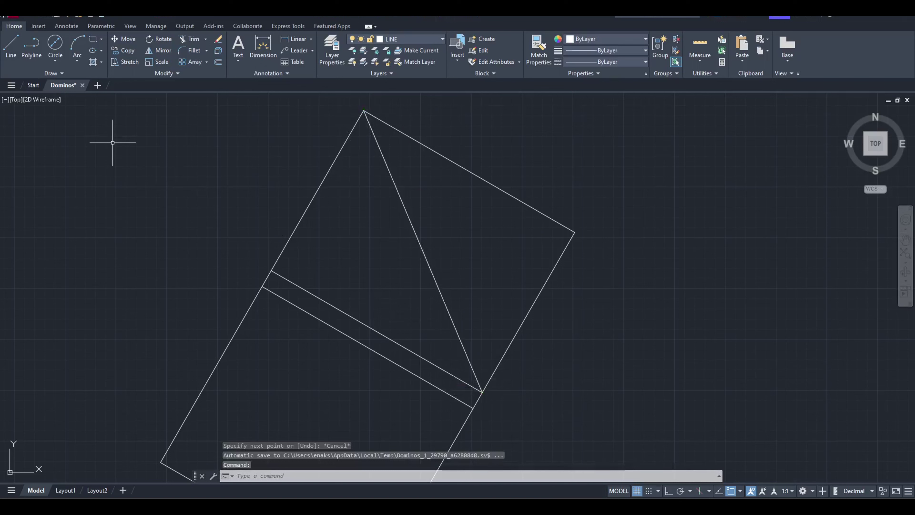
click(11, 43)
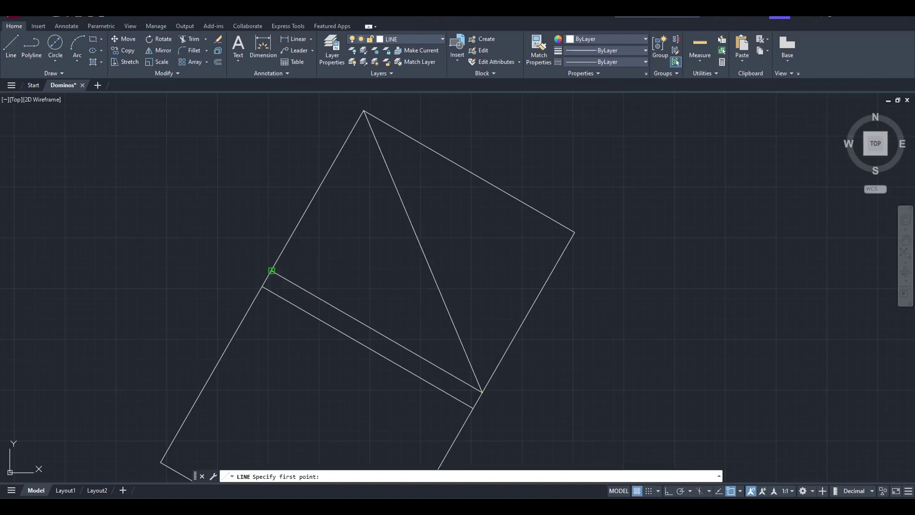
click(271, 270)
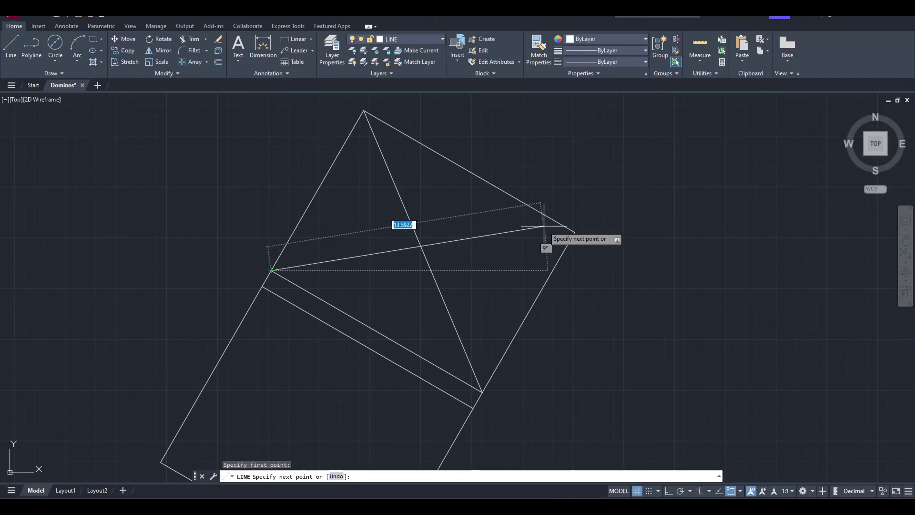
click(575, 233)
key(Escape)
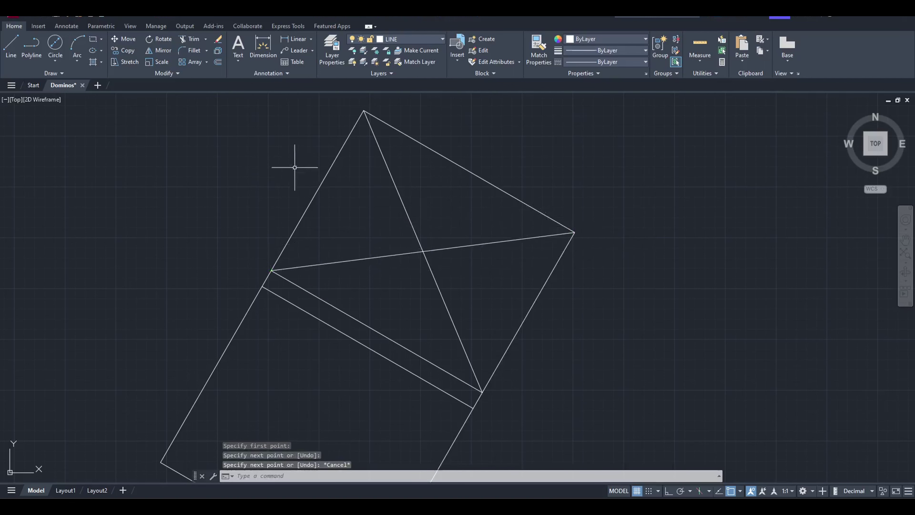
scroll(168, 138, down, 2)
- Copy the 2-unit circle and paste it at the upper diagonals' crossing point
middle_drag(168, 139, 210, 142)
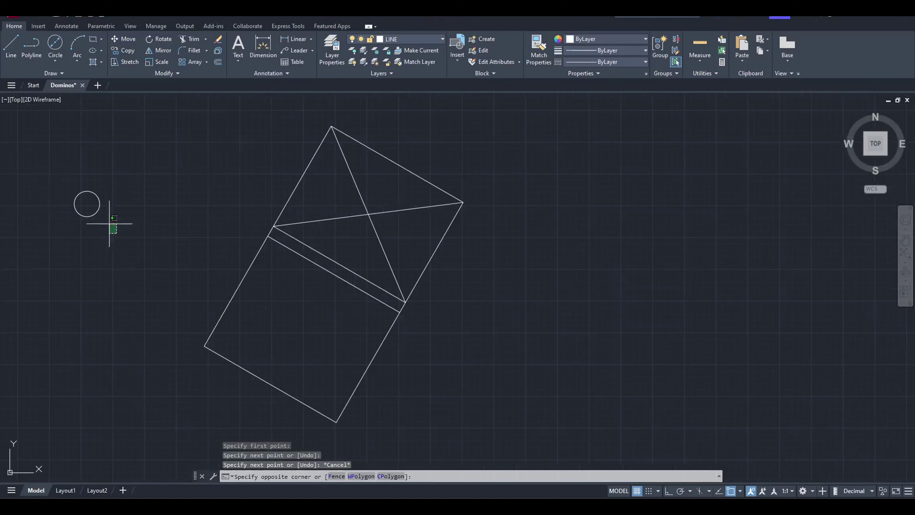
drag(113, 225, 87, 195)
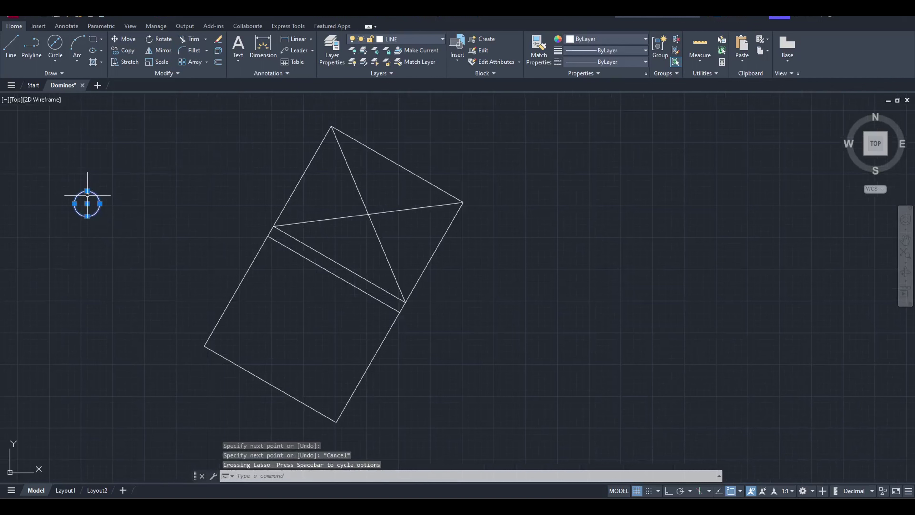
key(ctrl+c)
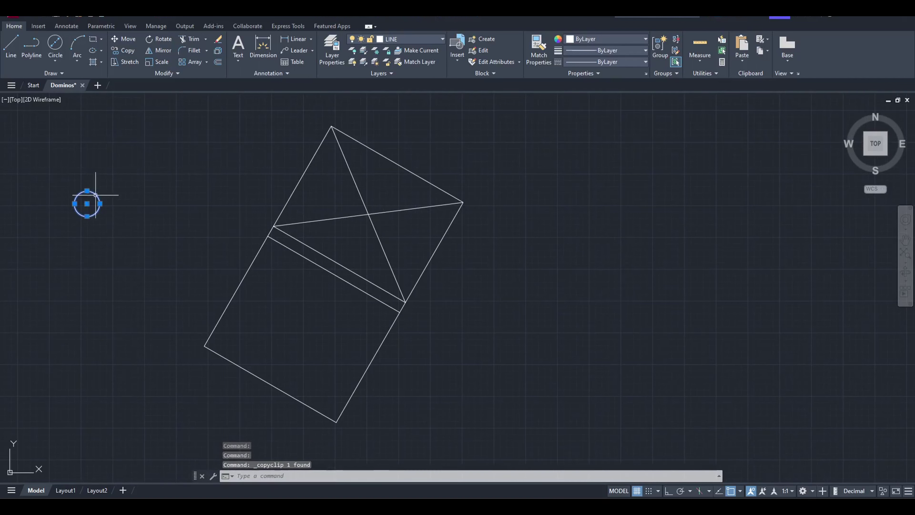
scroll(377, 220, up, 4)
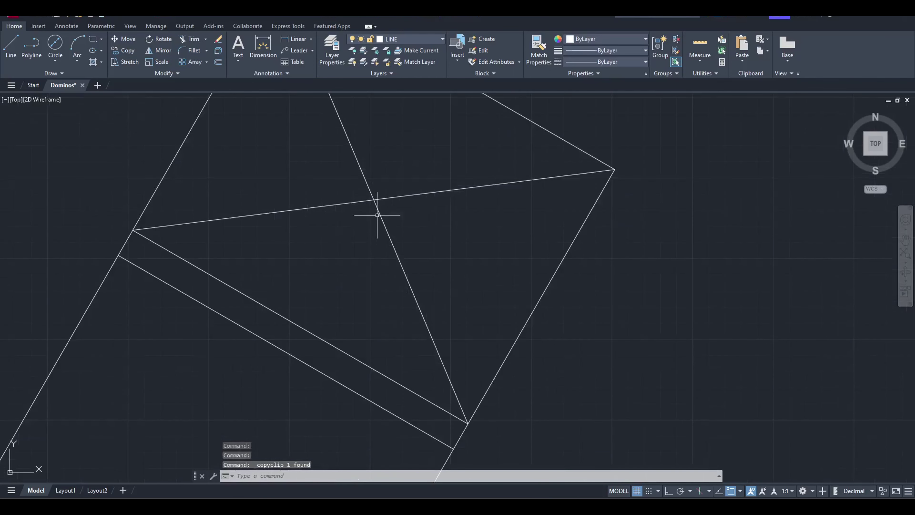
middle_drag(378, 193, 390, 228)
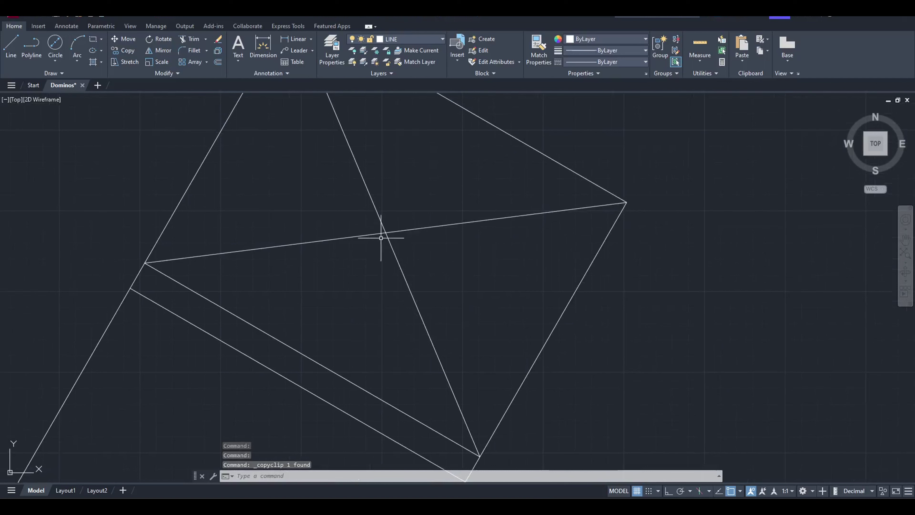
key(ctrl+v)
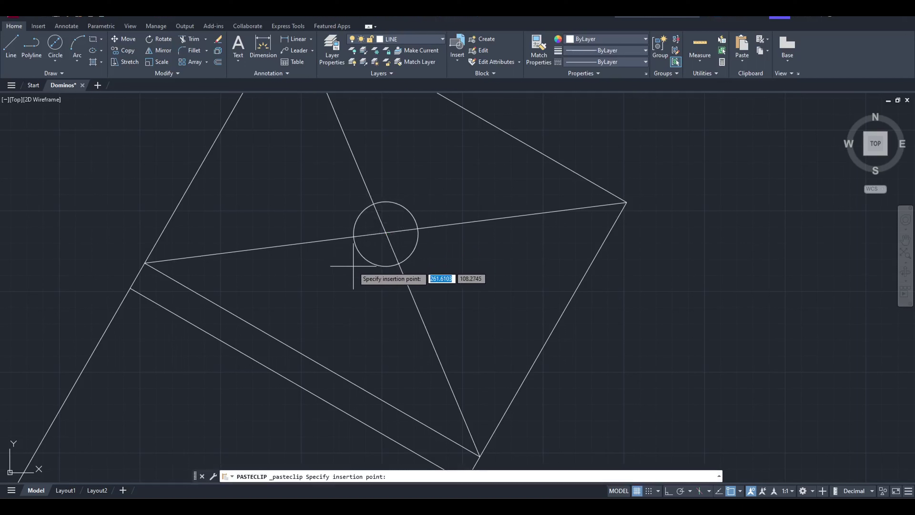
click(353, 266)
scroll(373, 200, down, 4)
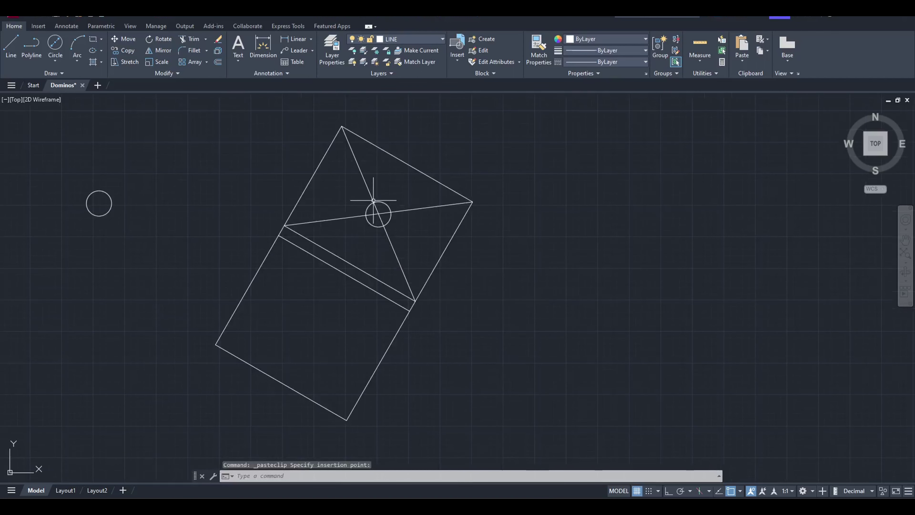
middle_drag(374, 200, 405, 189)
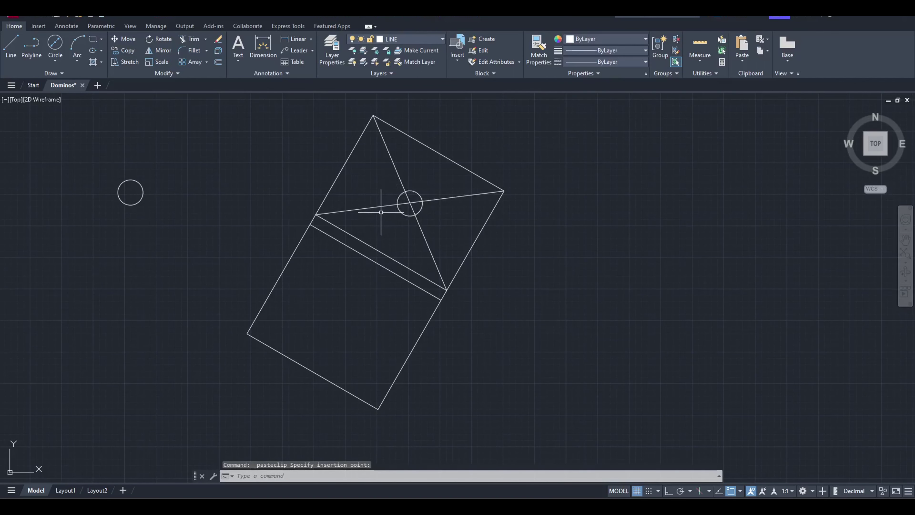
middle_drag(380, 213, 381, 207)
scroll(382, 207, up, 2)
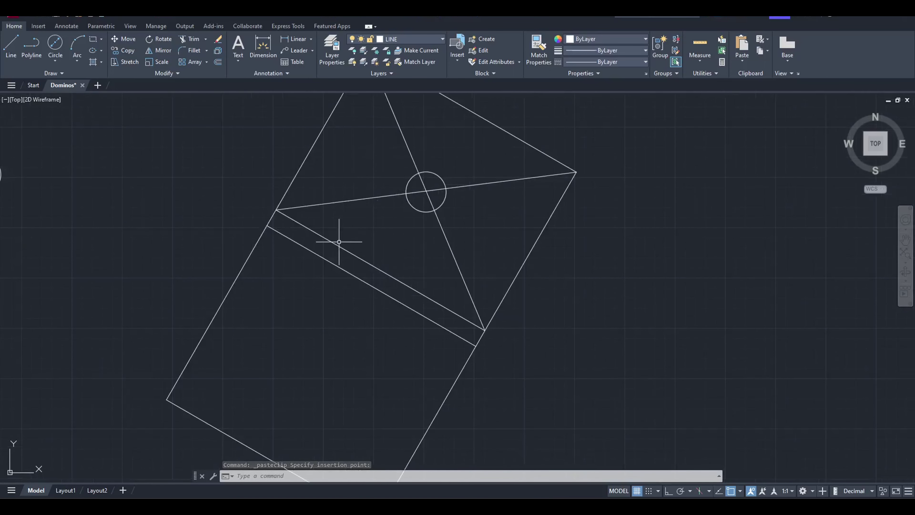
middle_drag(339, 242, 363, 214)
scroll(357, 217, down, 2)
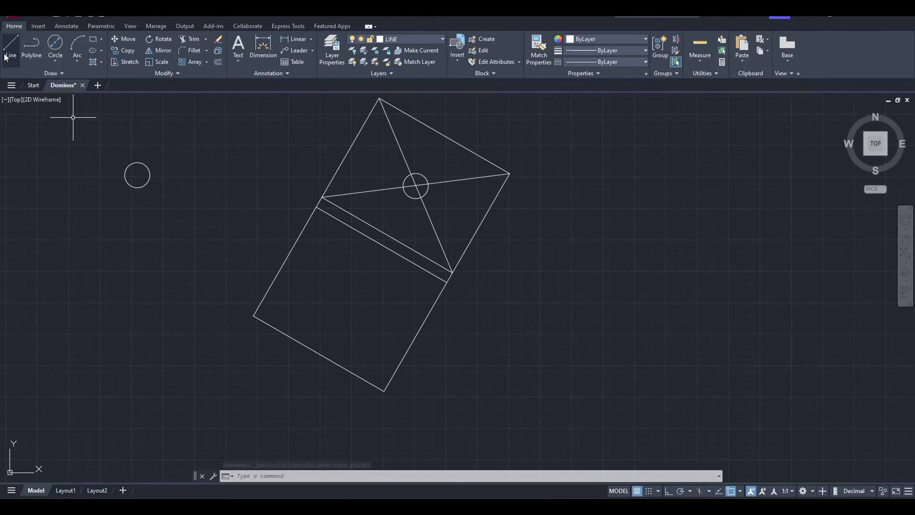
- Draw two corner-to-corner diagonals across the lower half, forming a second X
click(10, 47)
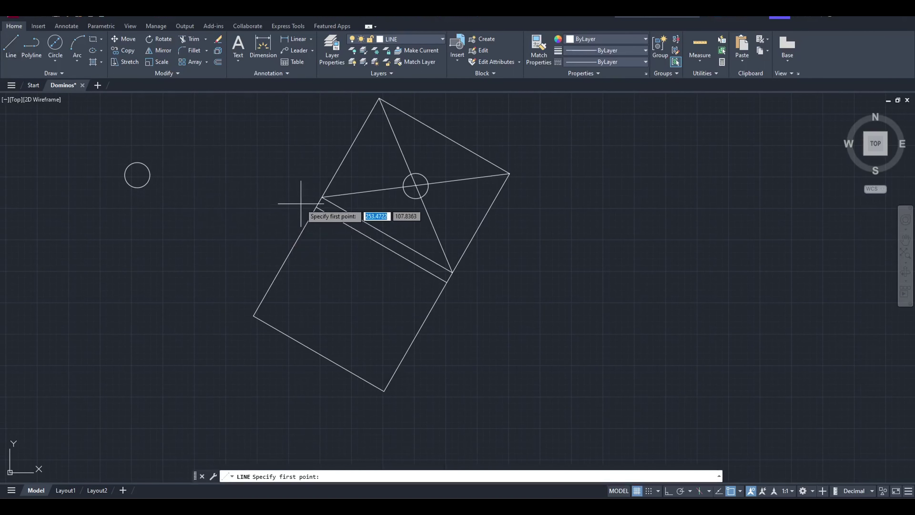
click(316, 207)
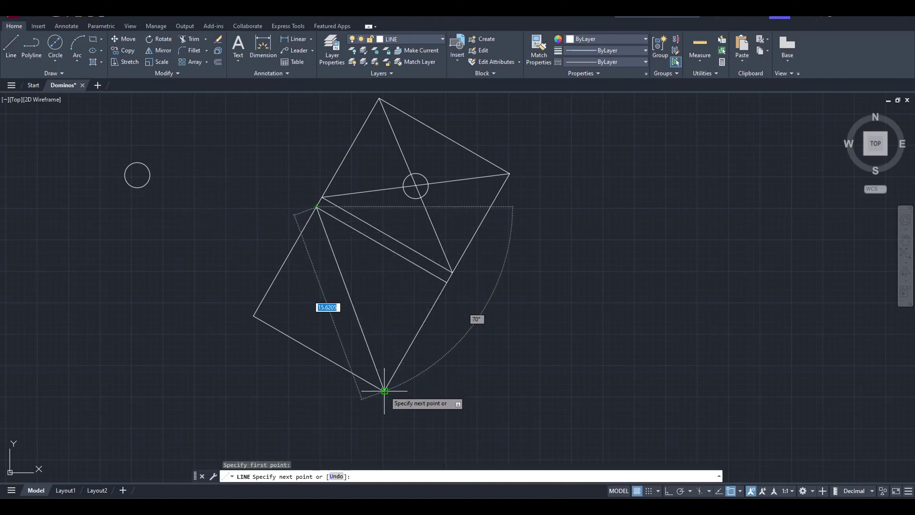
click(384, 390)
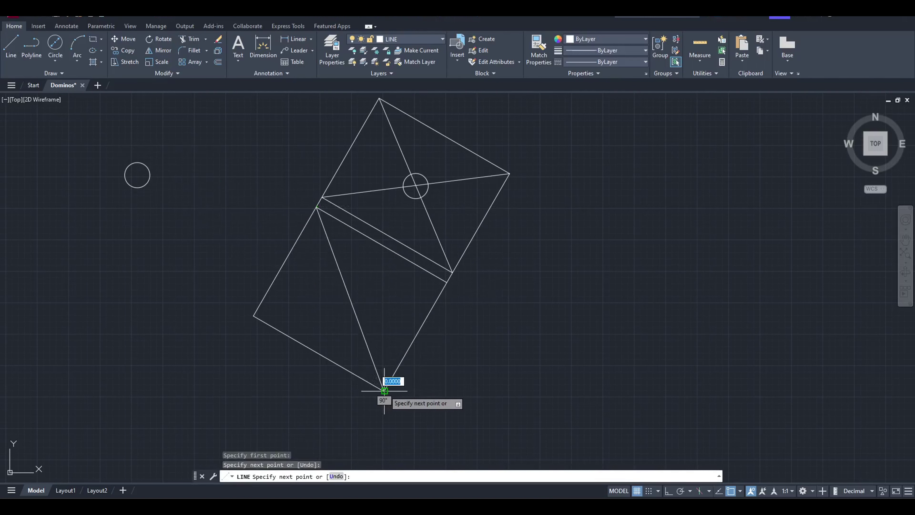
key(Escape)
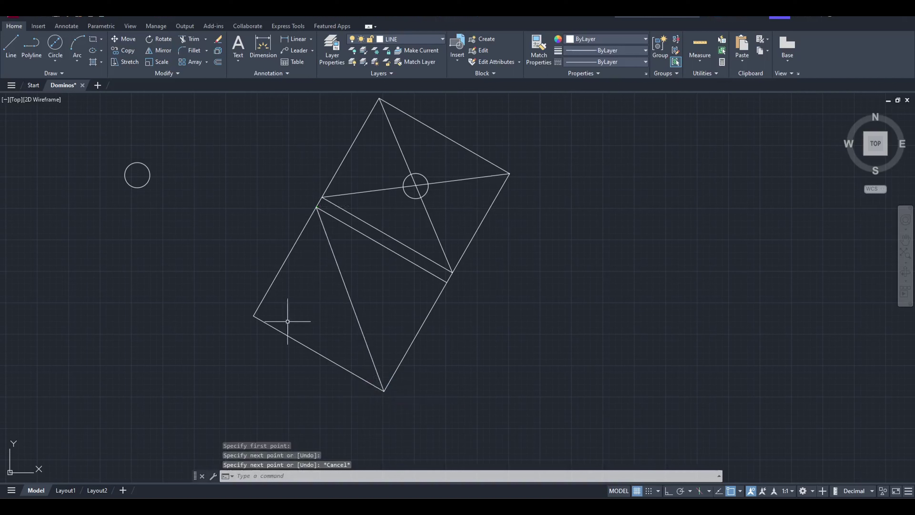
click(9, 54)
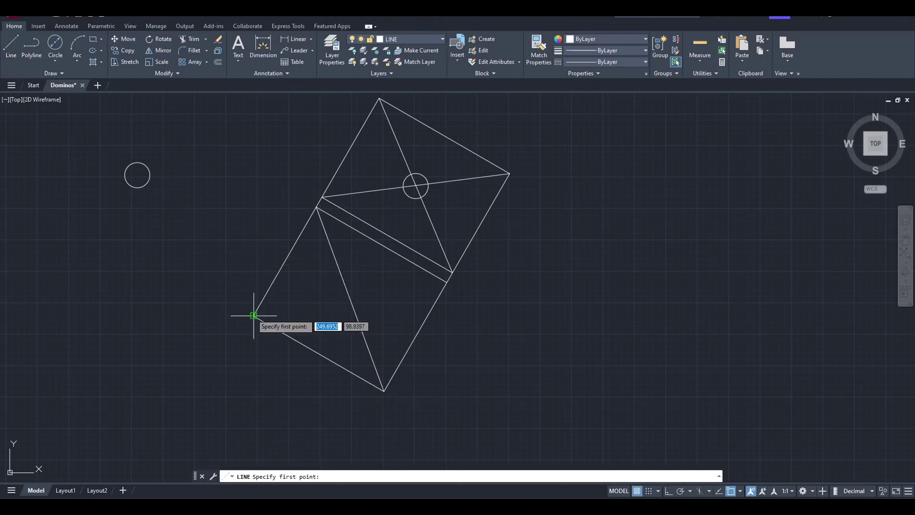
click(253, 316)
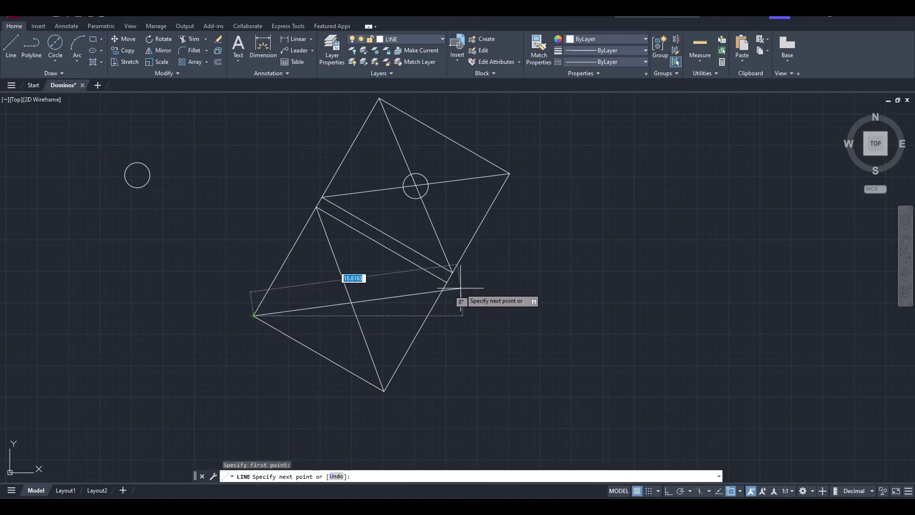
click(447, 282)
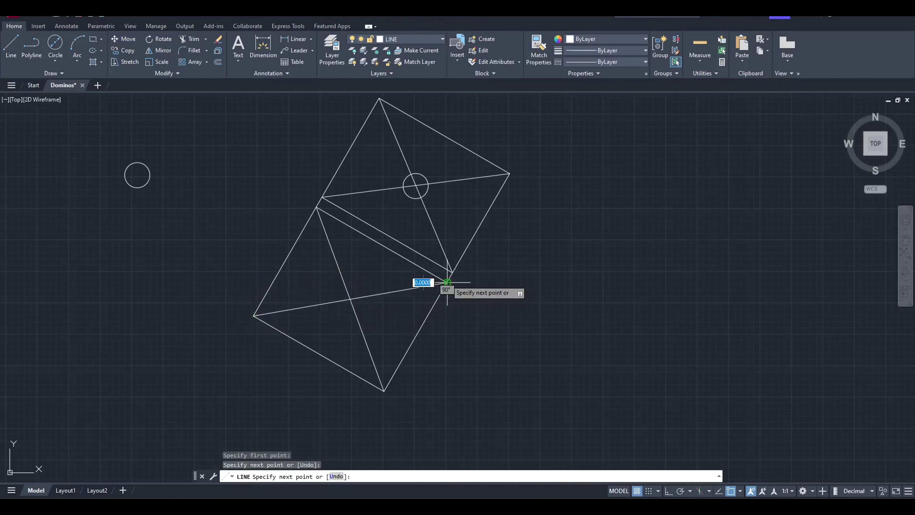
key(Escape)
scroll(345, 253, up, 2)
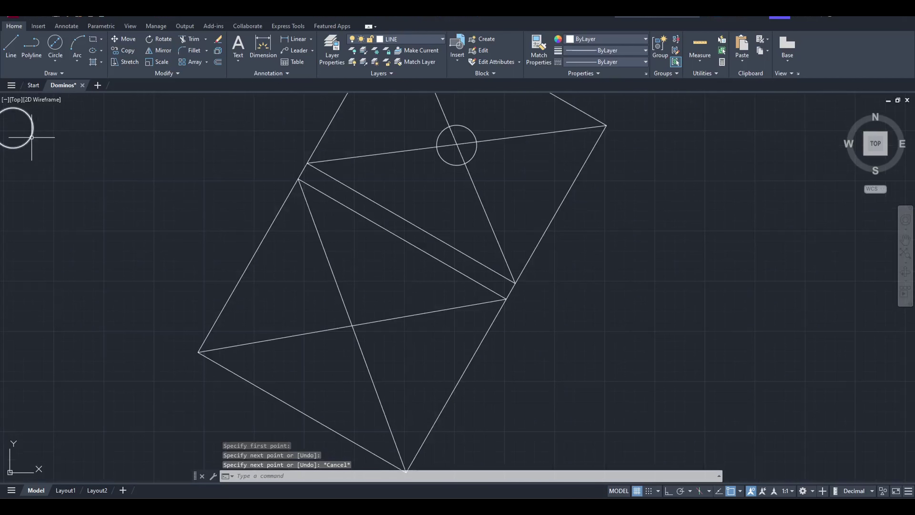
middle_drag(74, 180, 145, 219)
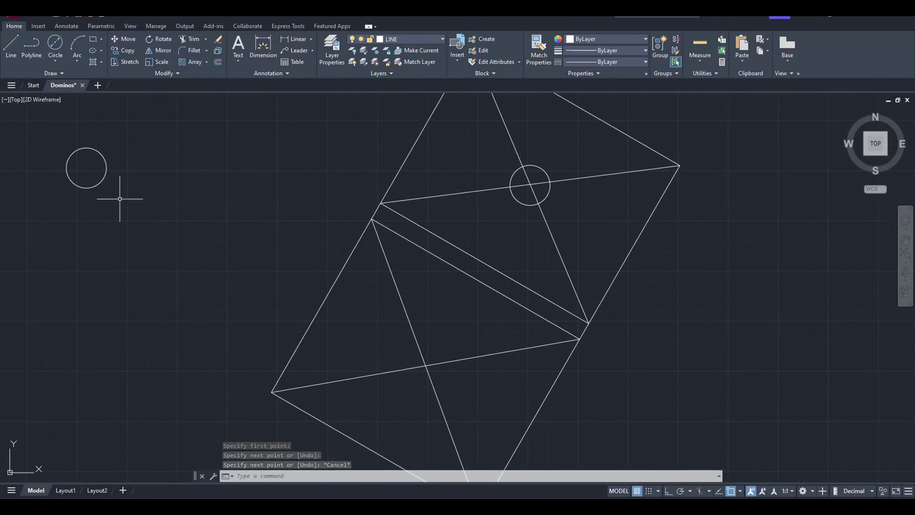
- Copy the pip circle and paste two copies into the domino's lower half
click(102, 180)
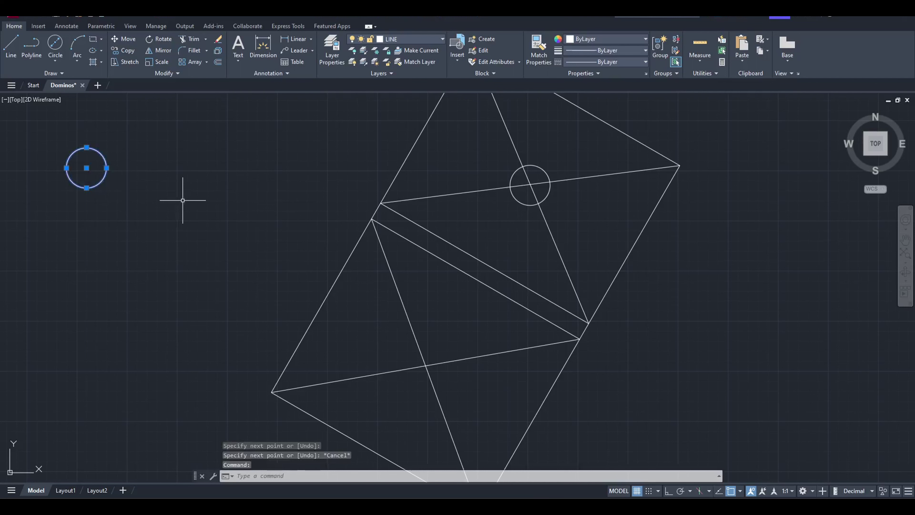
key(ctrl+c)
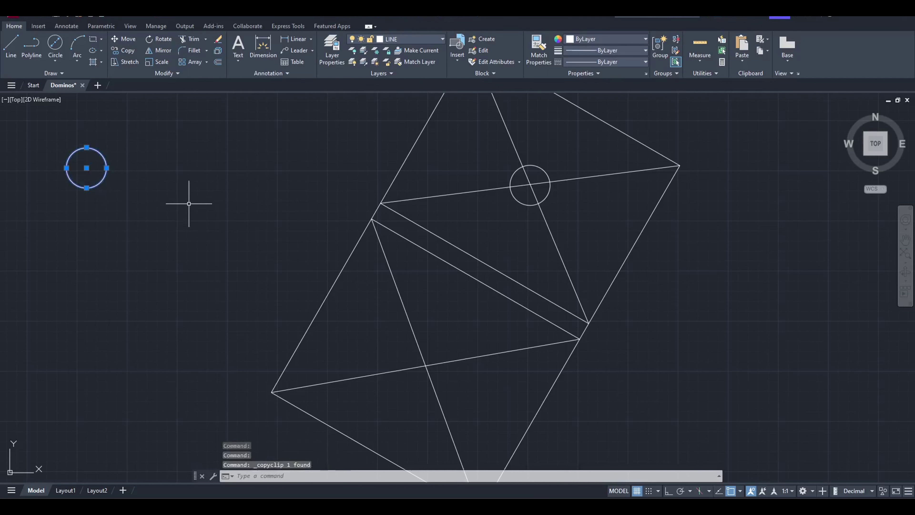
middle_drag(188, 201, 152, 141)
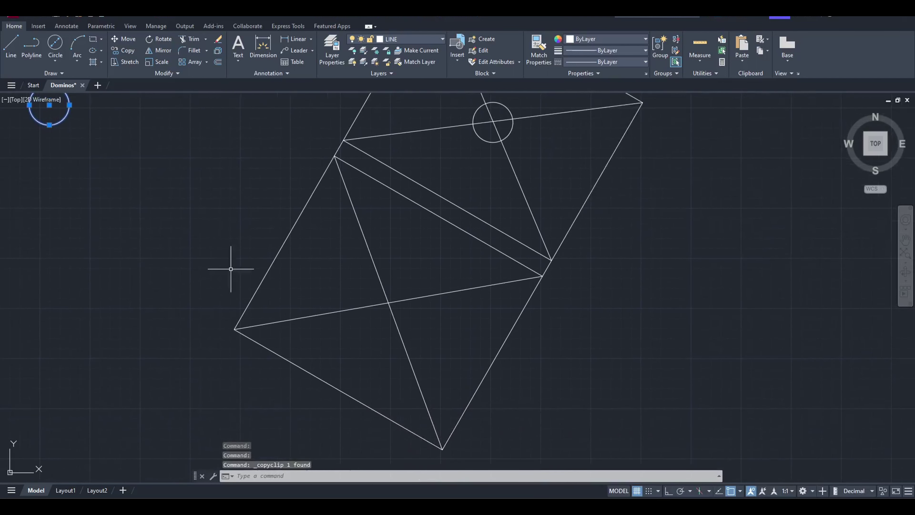
scroll(300, 319, up, 2)
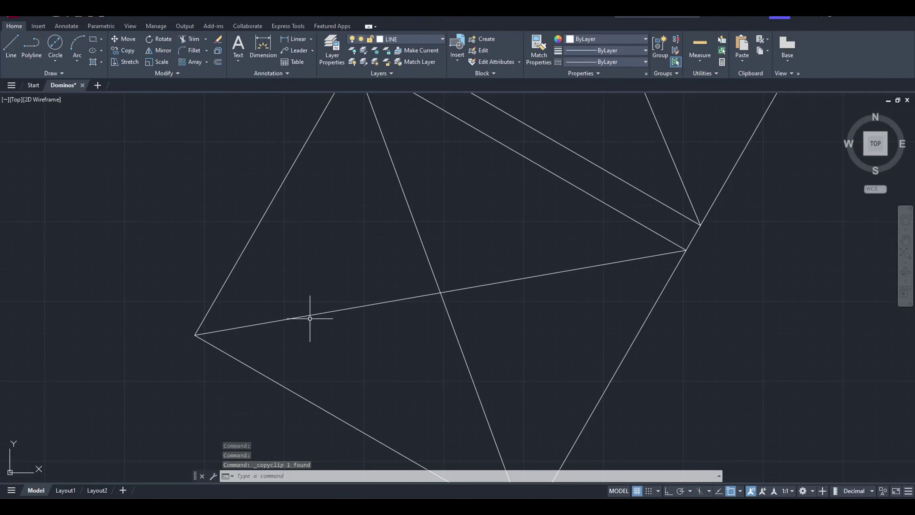
key(ctrl+v)
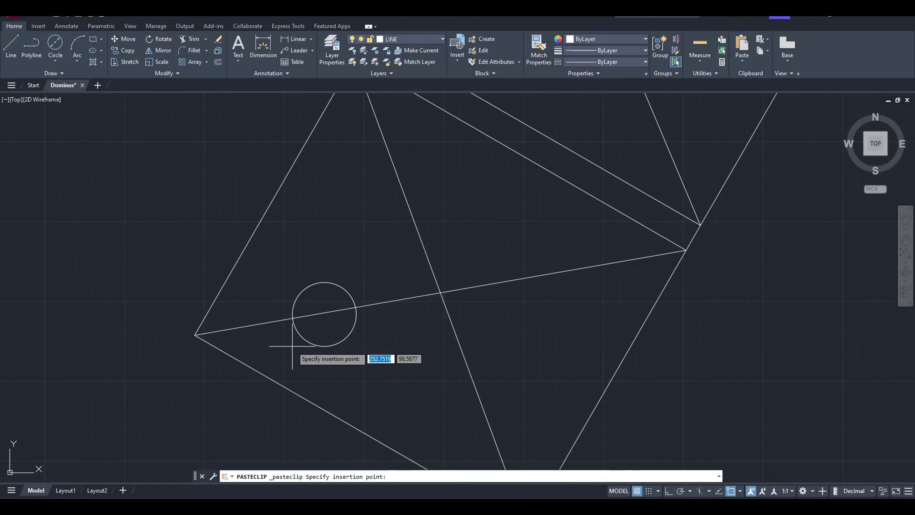
click(292, 346)
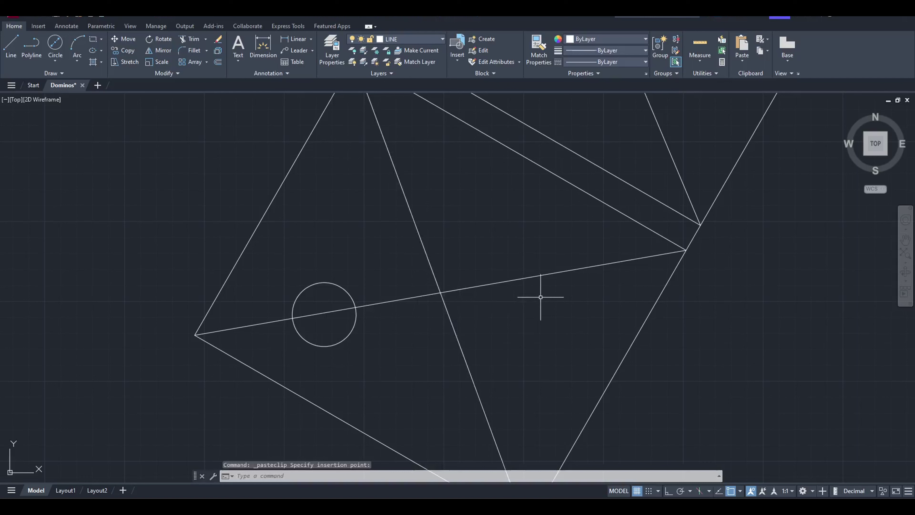
key(ctrl+v)
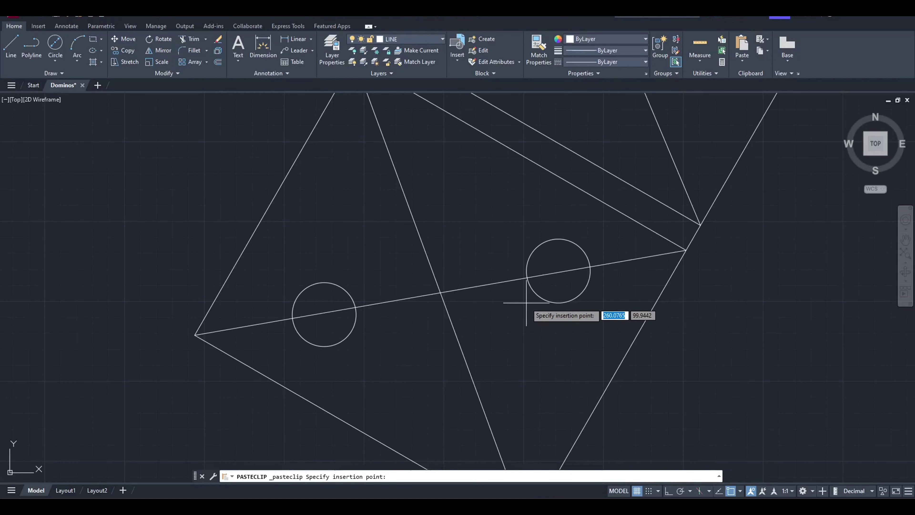
key(Escape)
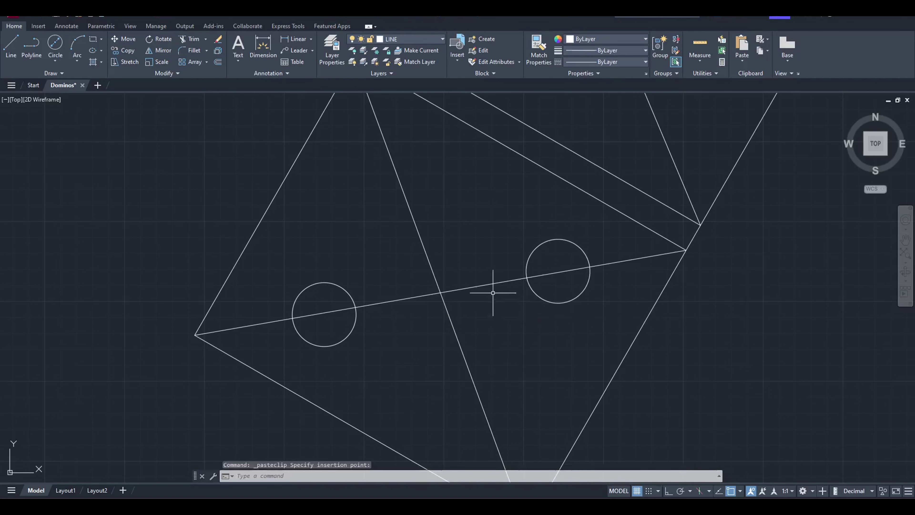
scroll(489, 288, down, 4)
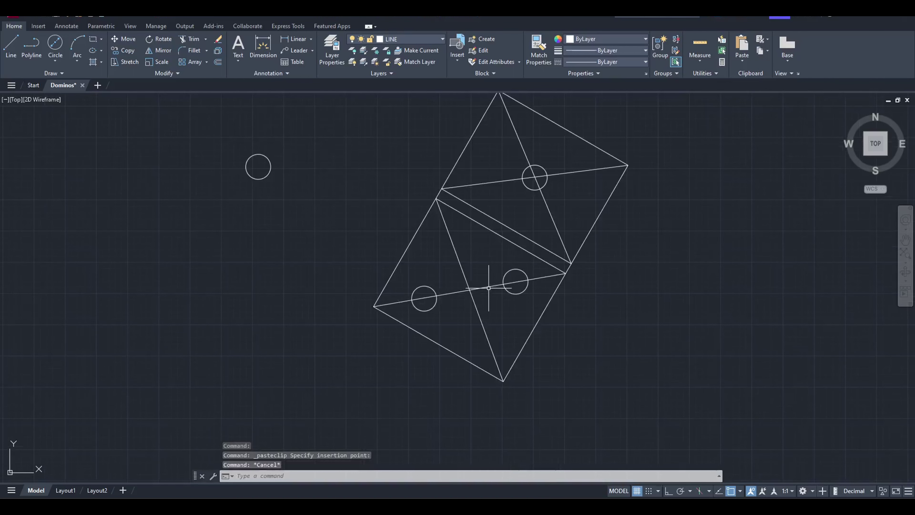
scroll(489, 288, up, 2)
middle_drag(489, 287, 437, 307)
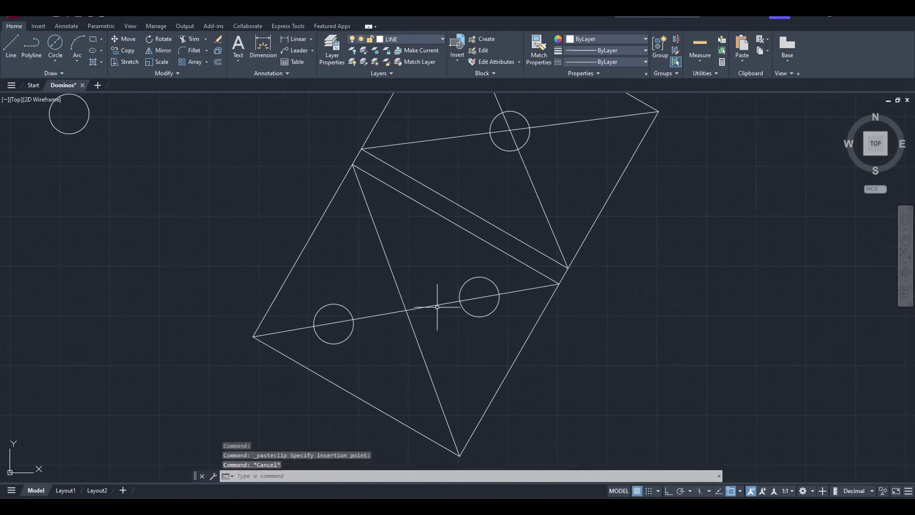
- Erase the four diagonal construction lines across both halves of the domino
scroll(437, 307, down, 2)
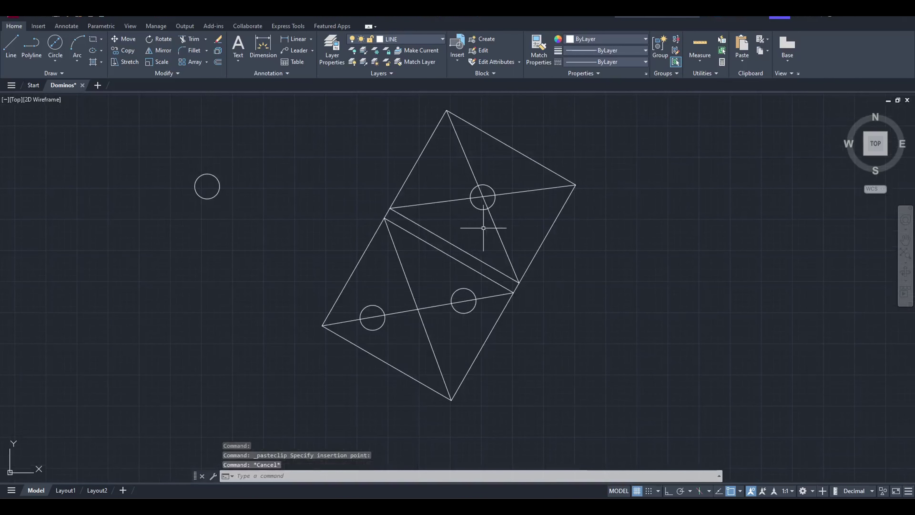
click(493, 220)
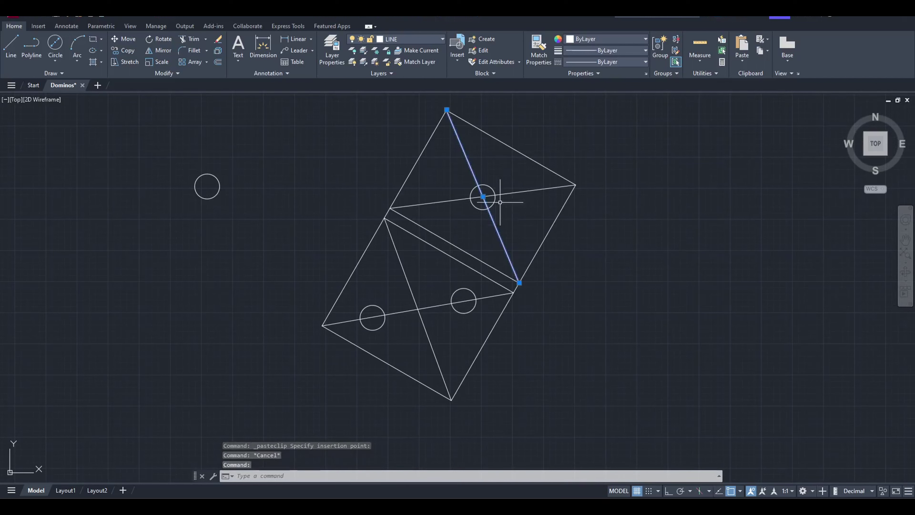
click(516, 194)
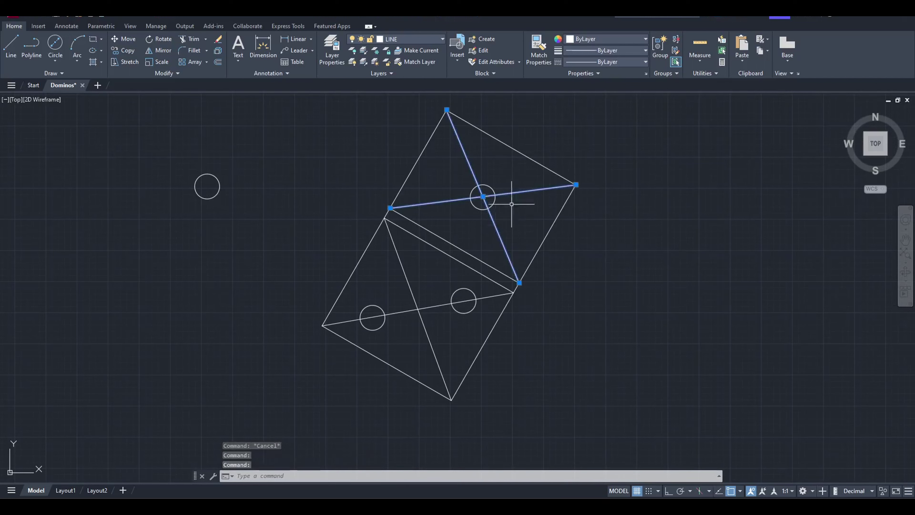
click(408, 279)
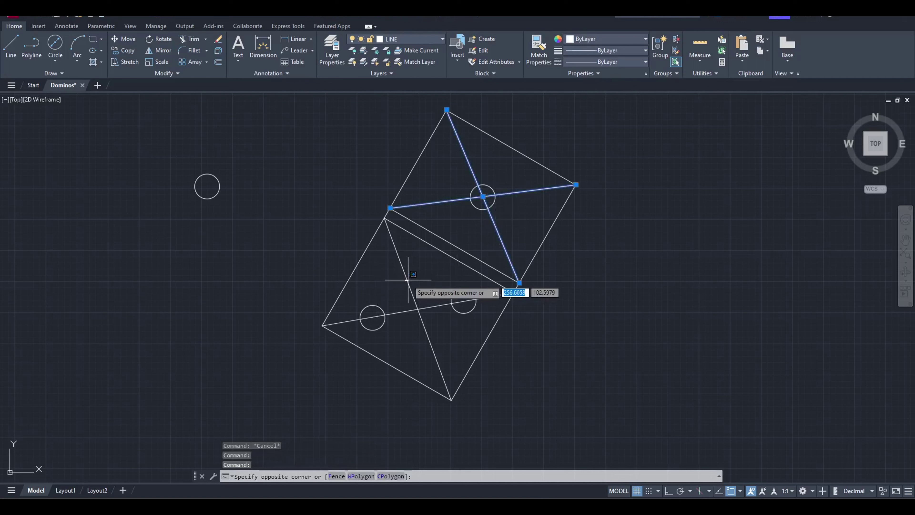
click(409, 280)
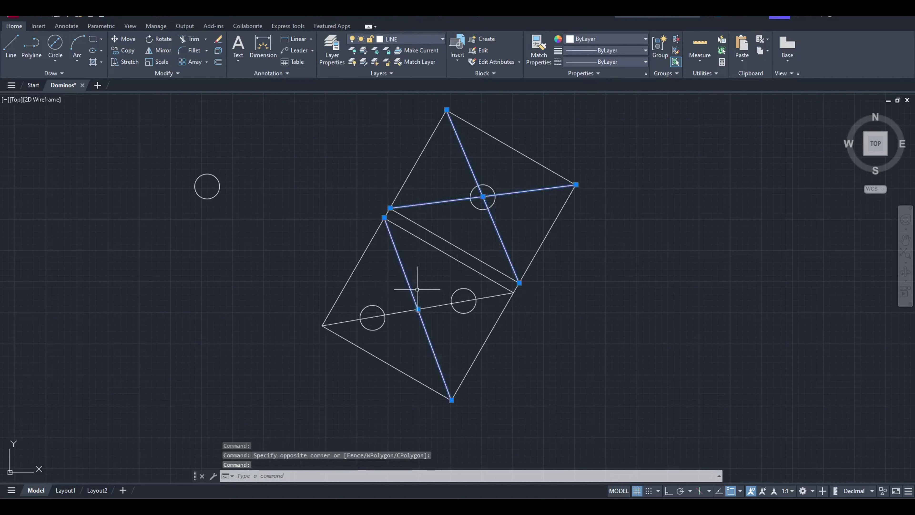
click(440, 305)
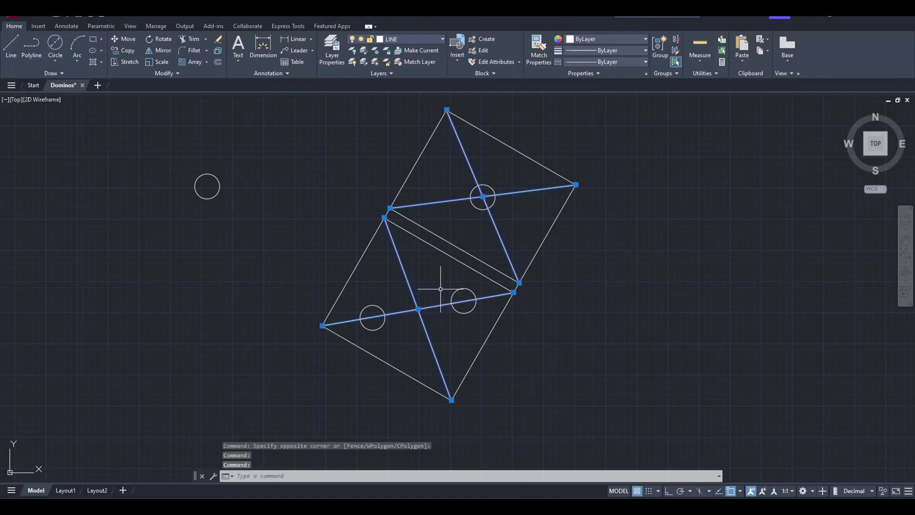
key(Delete)
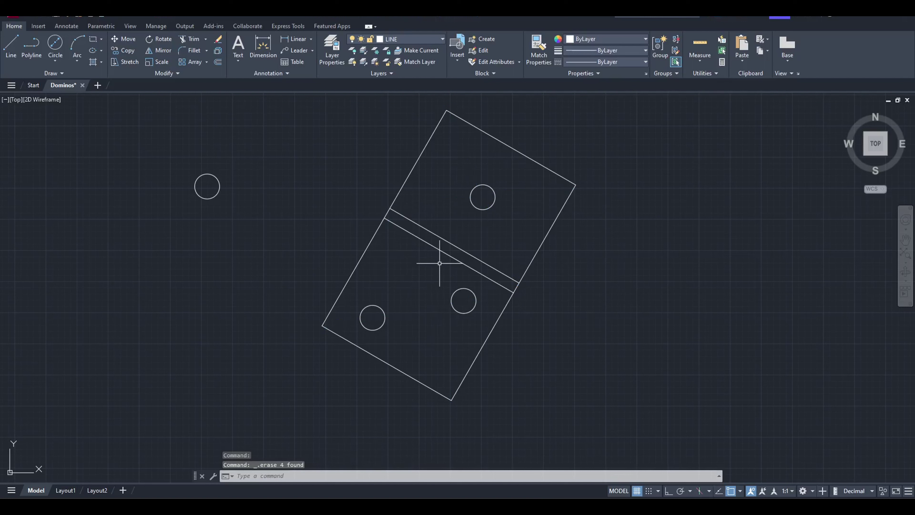
middle_drag(410, 248, 386, 259)
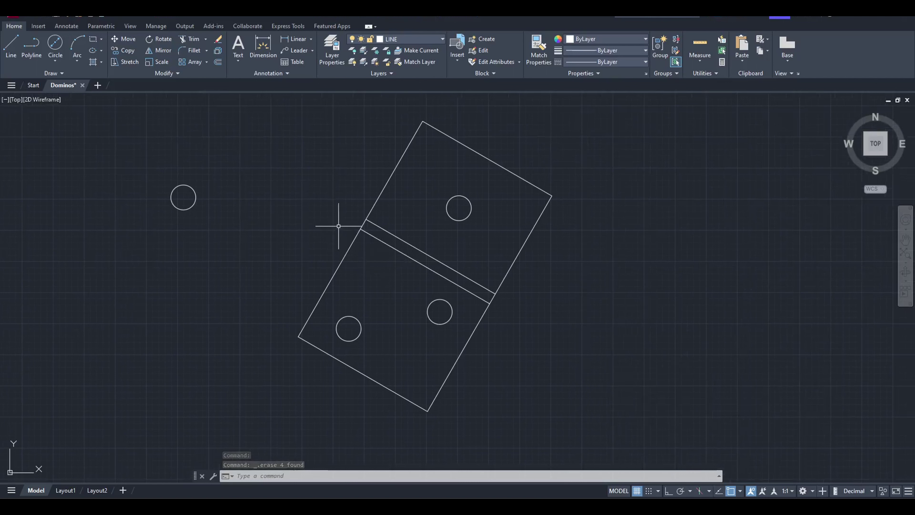
- Delete the stray circle beside the domino and open the Layer Properties manager
click(214, 212)
click(168, 188)
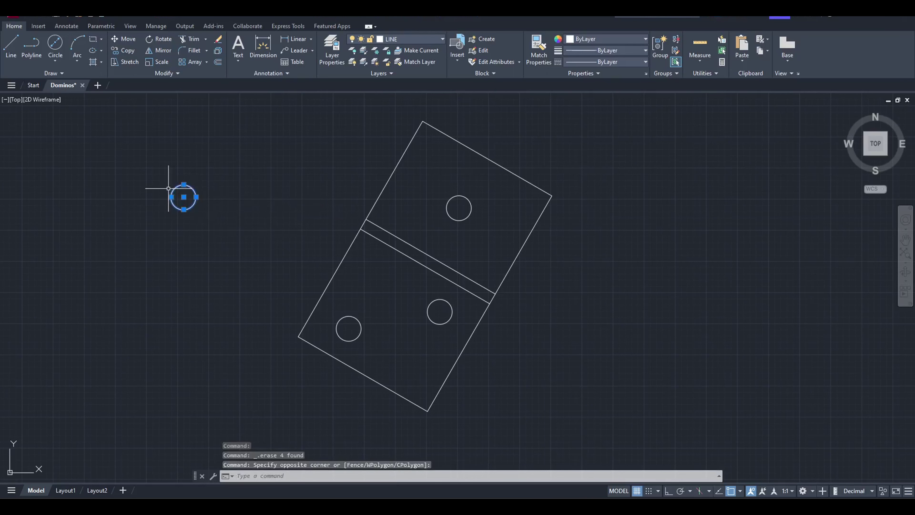
key(Delete)
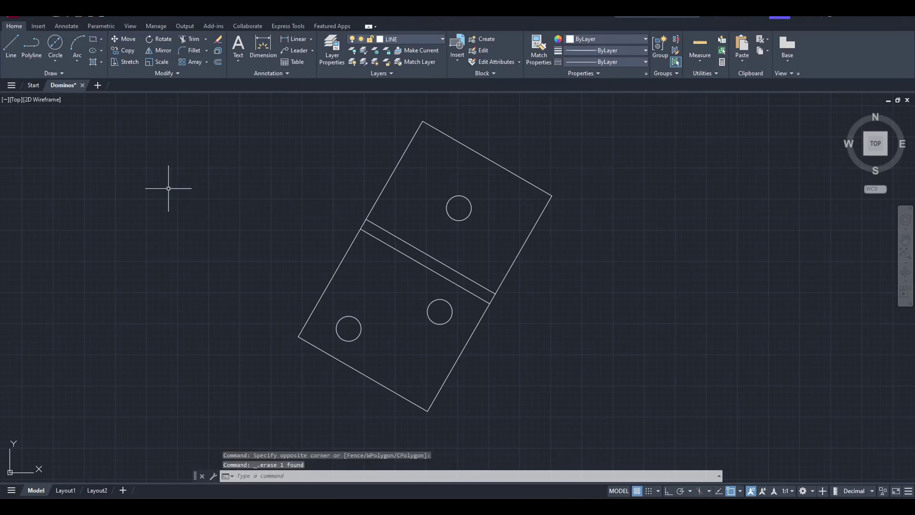
mouse_move(243, 187)
middle_down()
mouse_move(167, 181)
mouse_move(184, 181)
middle_up()
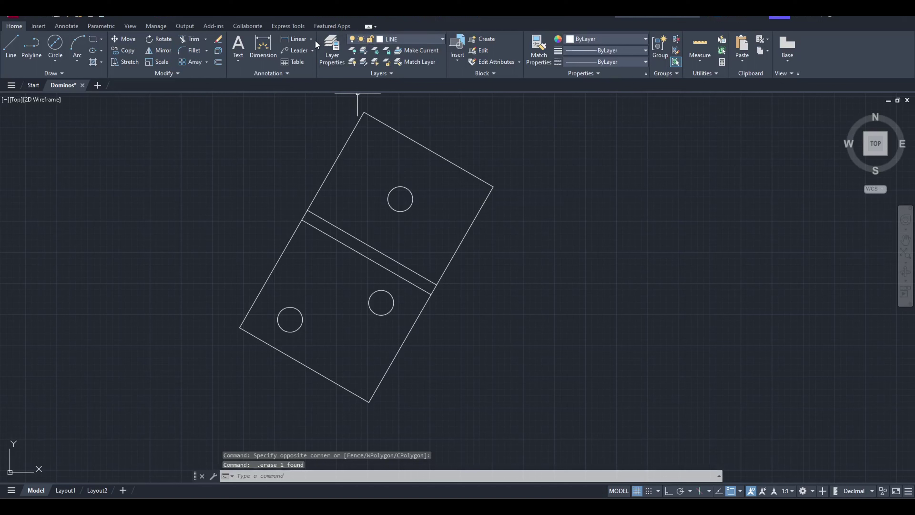
click(342, 42)
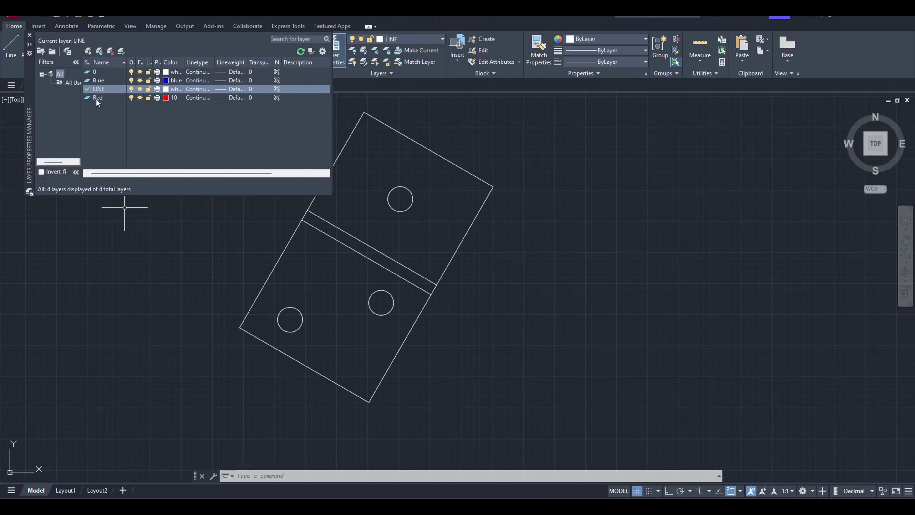
- Set the Blue layer current in the layer manager
click(102, 81)
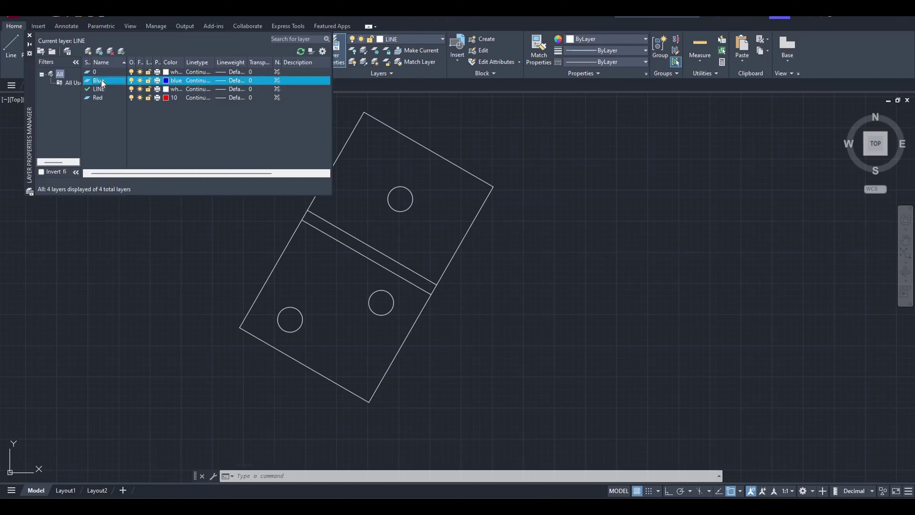
double_click(101, 81)
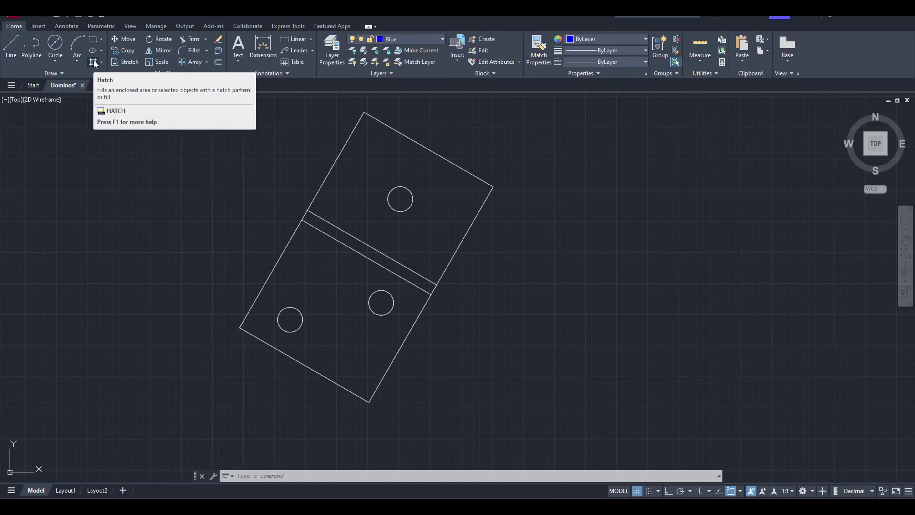
mouse_move(94, 62)
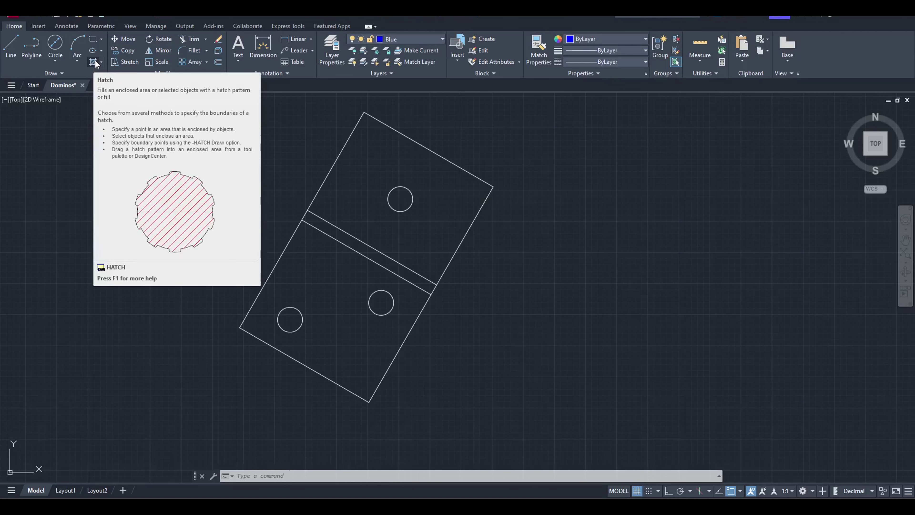
- Hatch the domino's lower half with a solid blue fill, leaving its two pips open
click(94, 62)
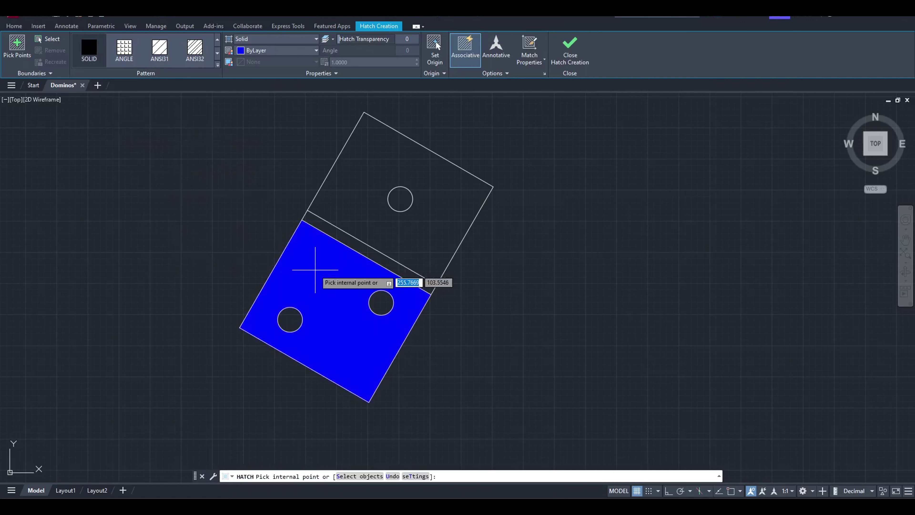
click(315, 269)
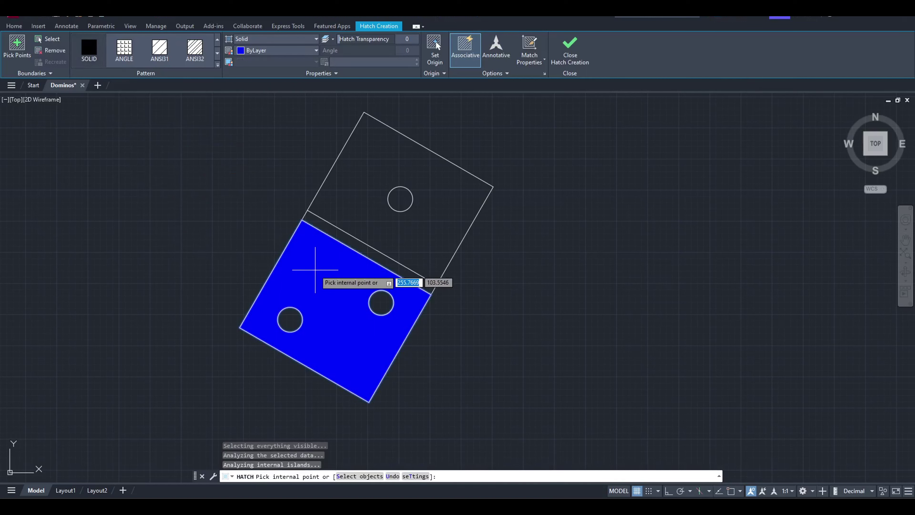
key(Escape)
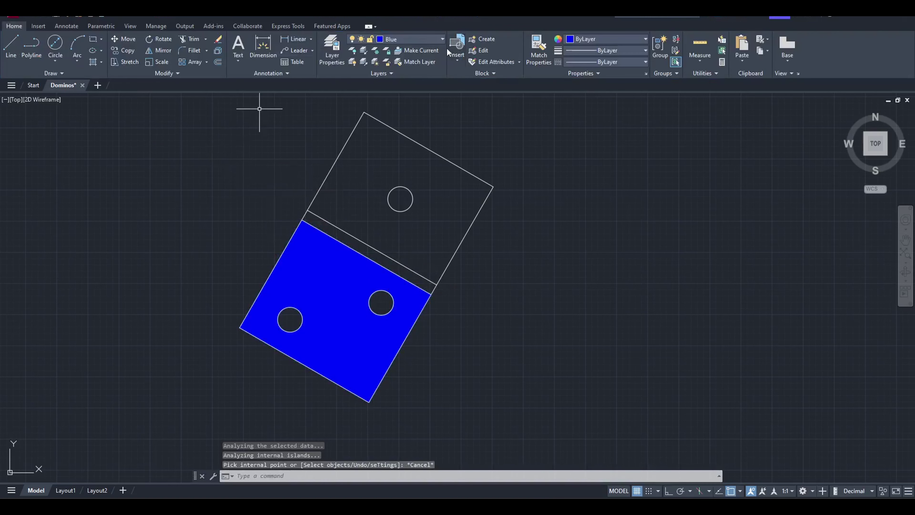
- Make Red the current layer from the layer list
click(434, 41)
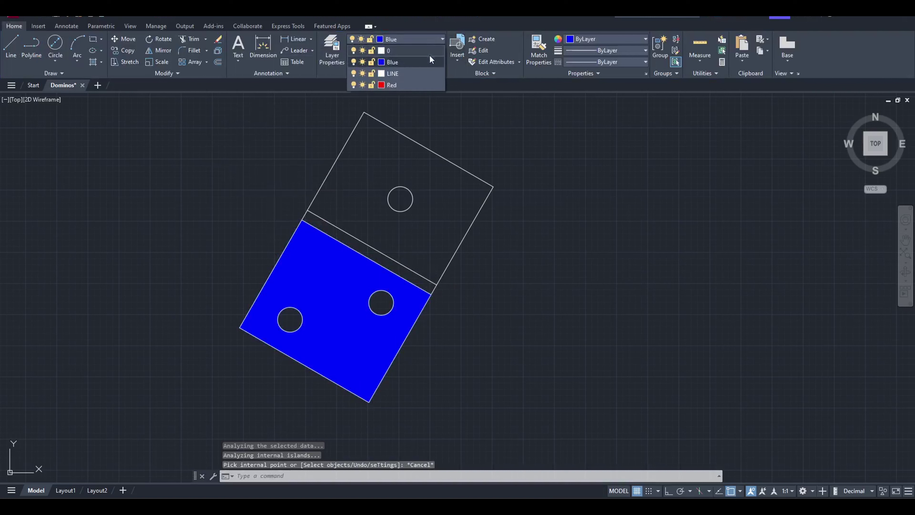
click(408, 85)
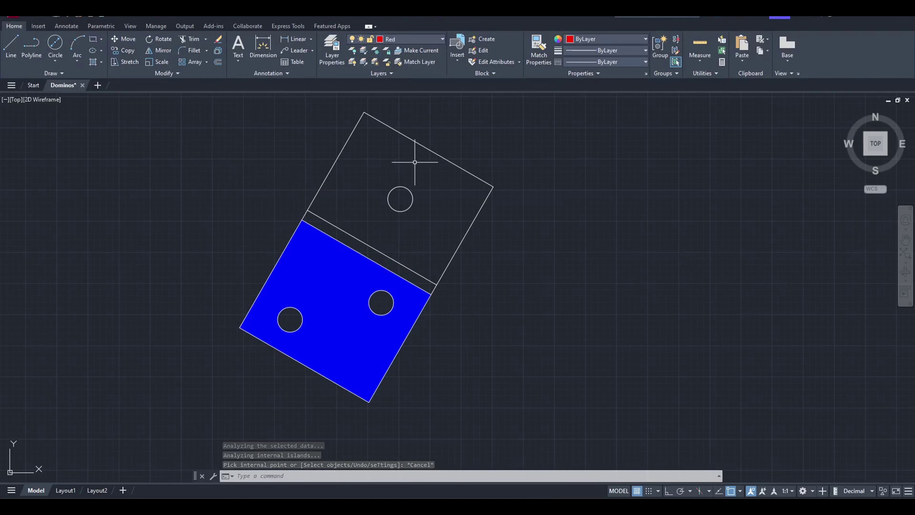
click(396, 159)
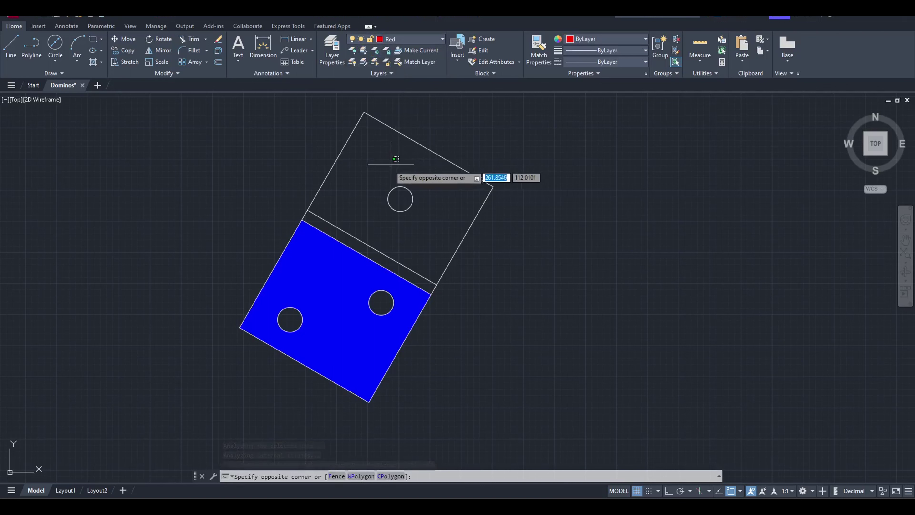
key(Escape)
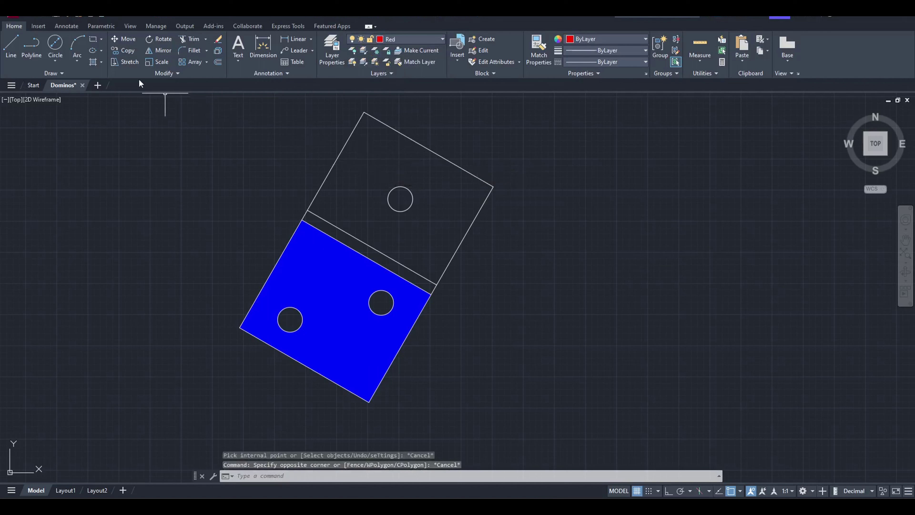
- Hatch the domino's upper half solid red, leaving its pip open
click(93, 62)
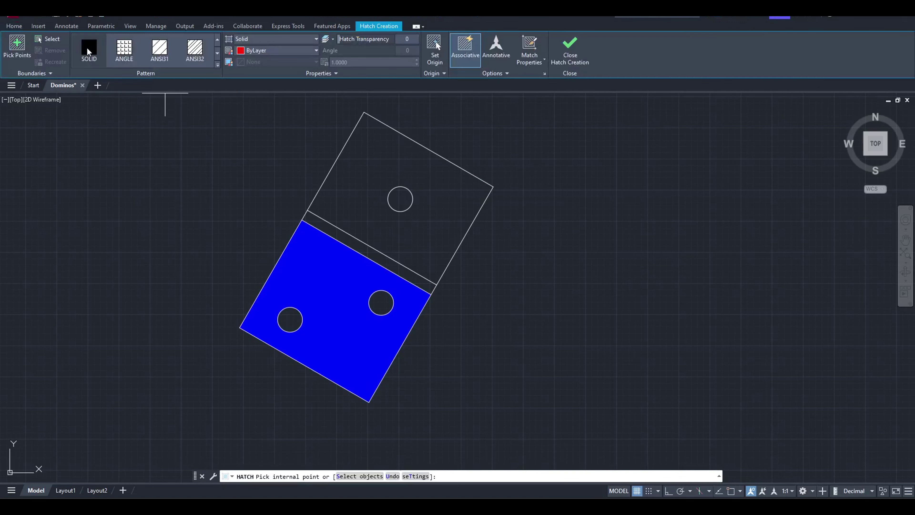
click(381, 157)
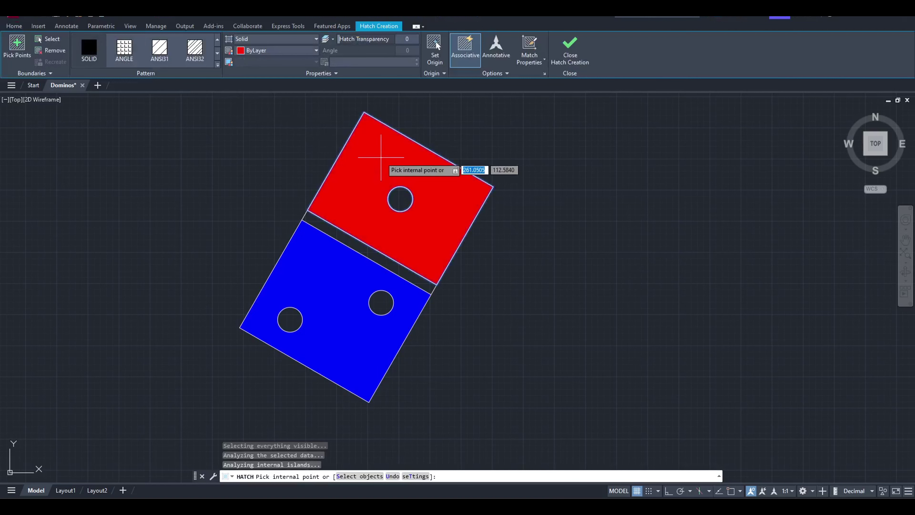
key(Escape)
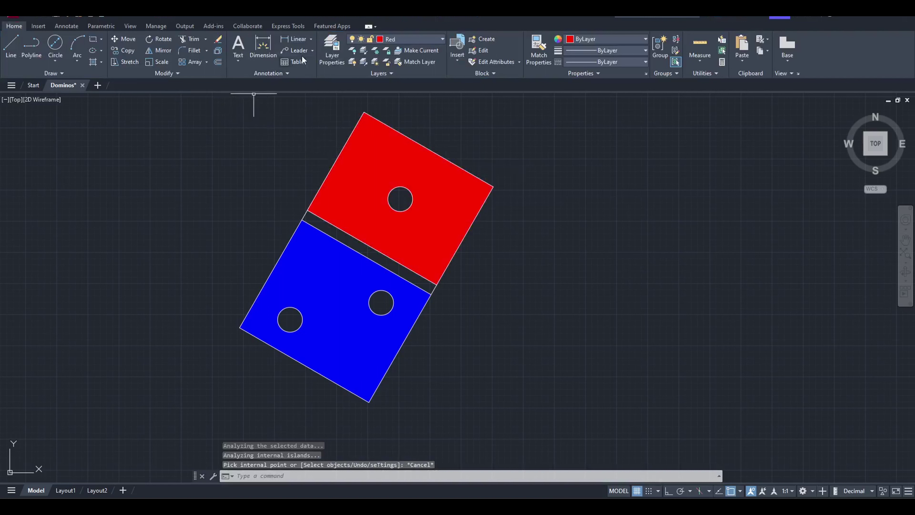
- Switch to the LINE layer and fill the divider strip solid white
click(389, 39)
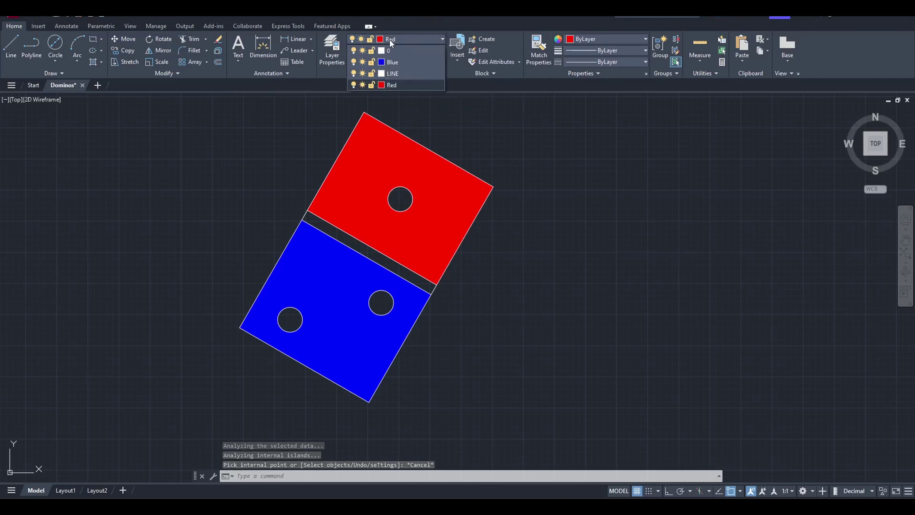
click(398, 73)
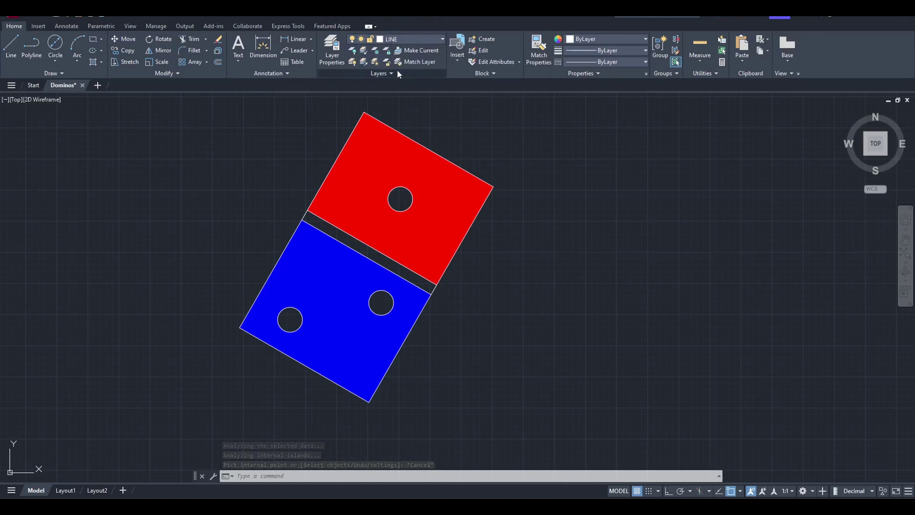
click(96, 65)
scroll(269, 197, up, 5)
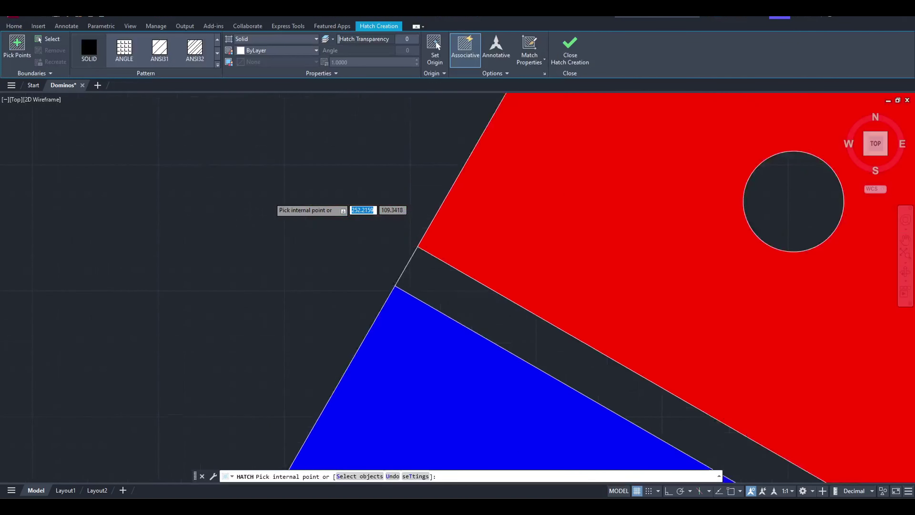
scroll(272, 196, down, 1)
scroll(364, 189, up, 2)
scroll(363, 182, down, 3)
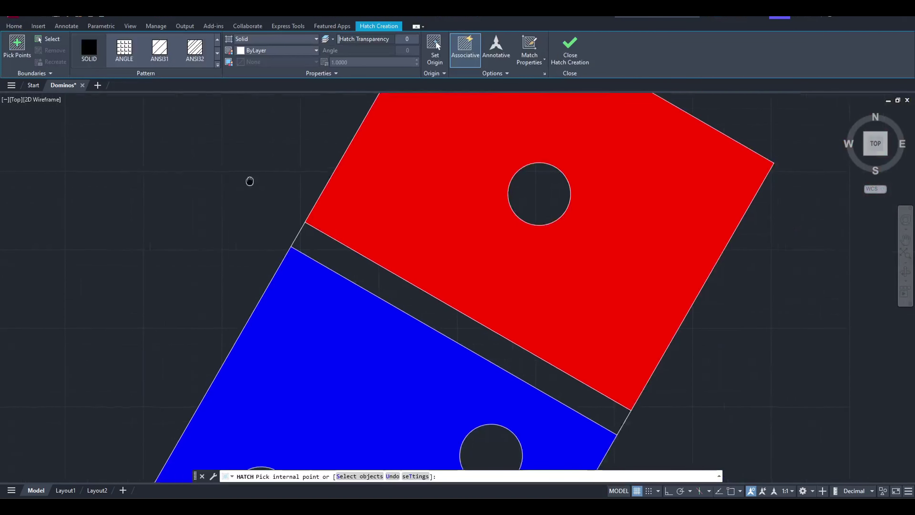
middle_drag(363, 182, 230, 180)
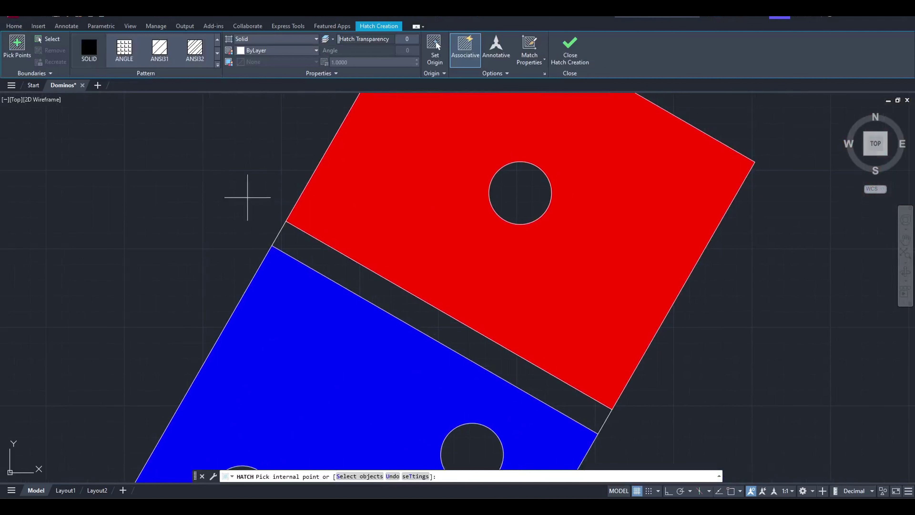
click(341, 271)
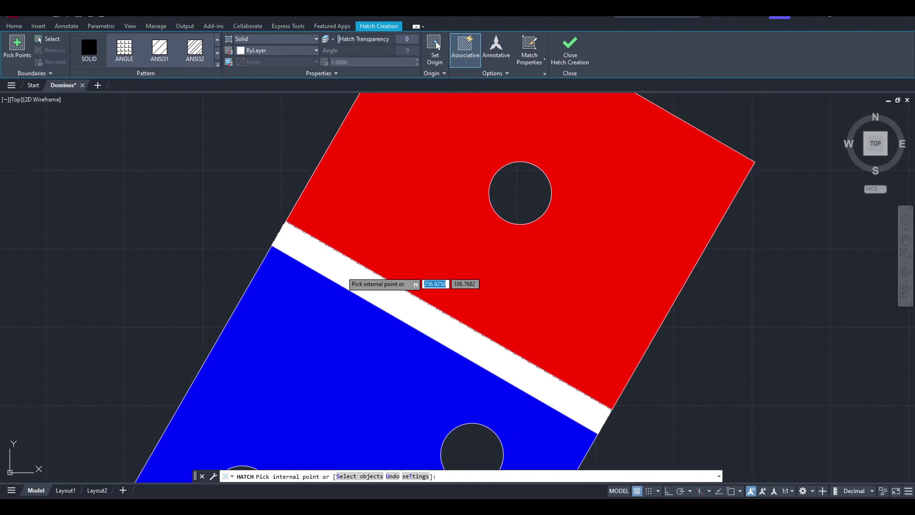
click(337, 276)
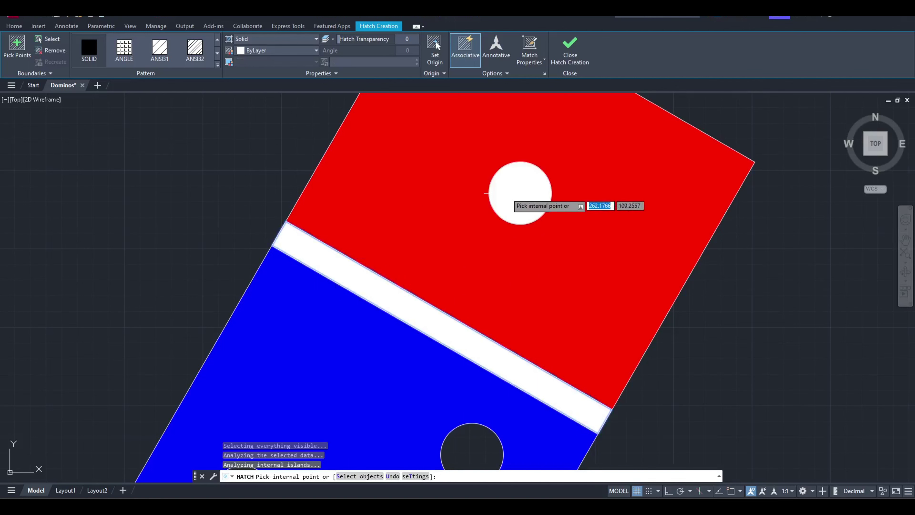
- Fill the red half's pip and the blue half's two pips solid white
click(502, 193)
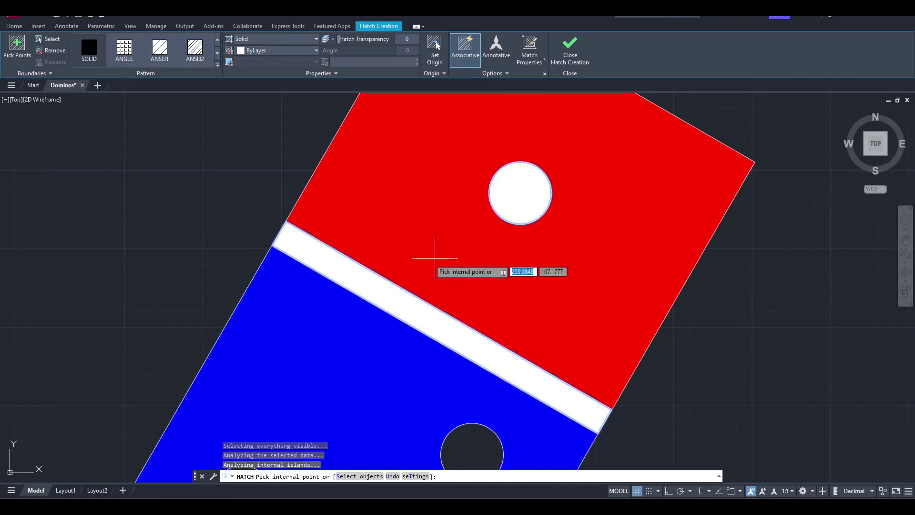
scroll(211, 222, down, 2)
scroll(188, 207, down, 2)
middle_drag(188, 207, 249, 192)
scroll(310, 303, up, 2)
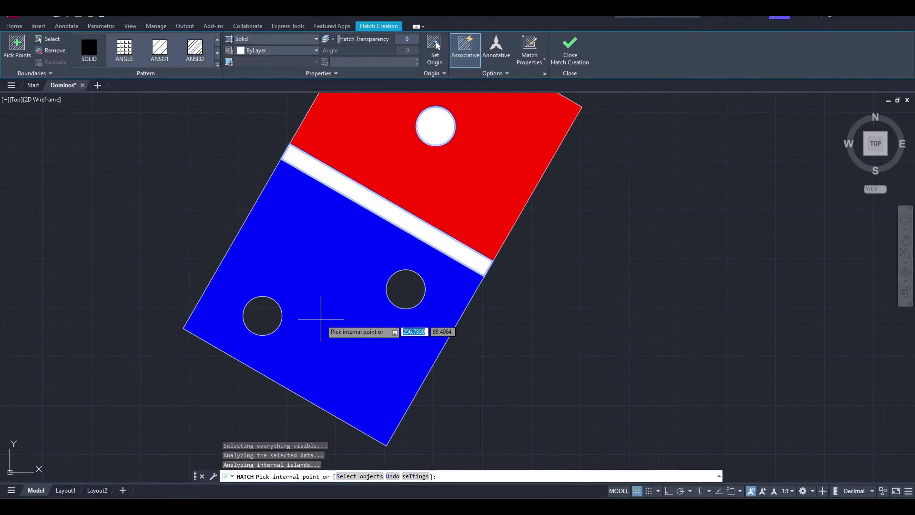
scroll(321, 318, up, 2)
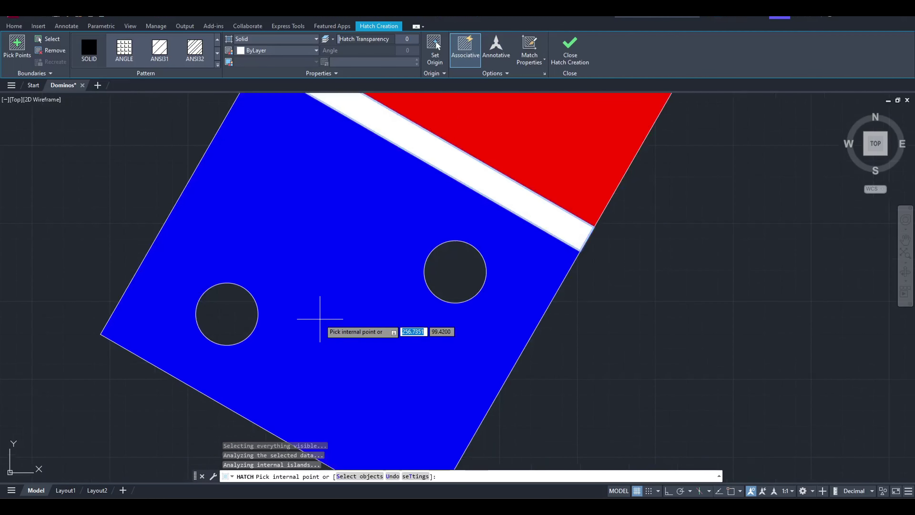
click(228, 315)
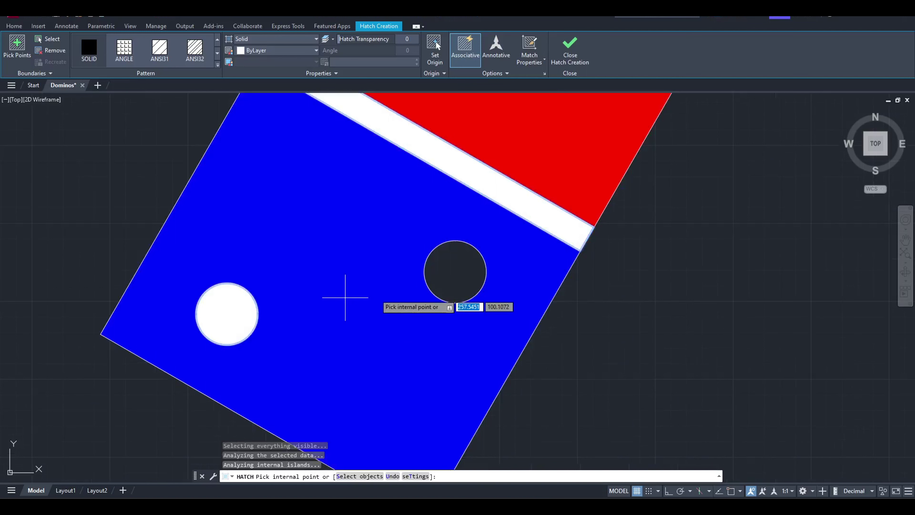
click(454, 270)
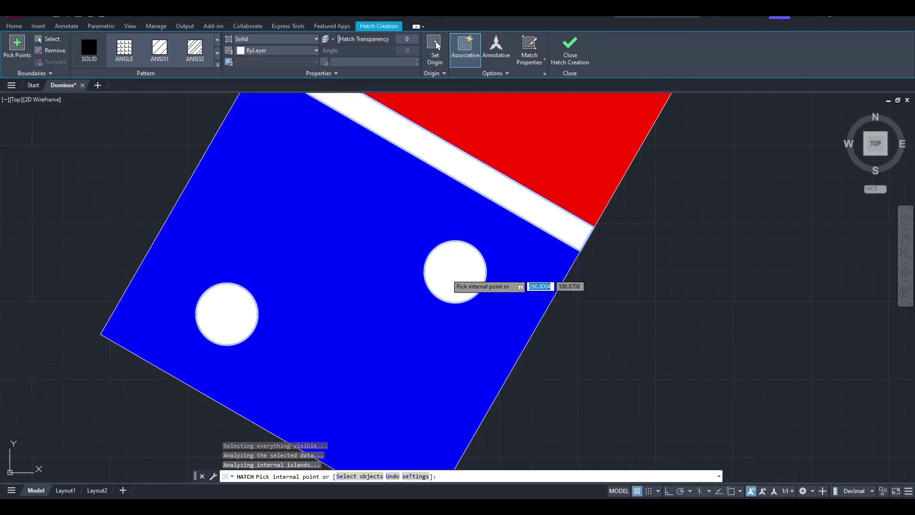
key(Escape)
scroll(652, 277, down, 2)
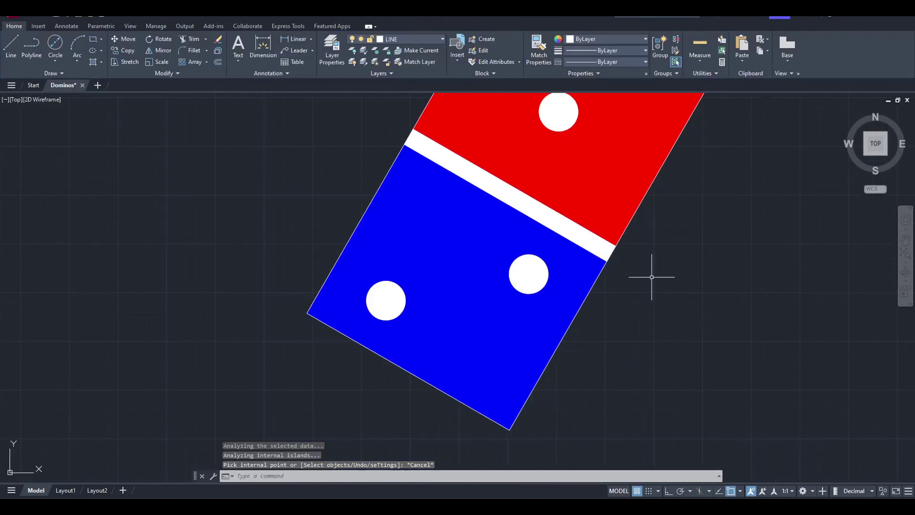
scroll(652, 277, down, 2)
middle_drag(652, 276, 515, 299)
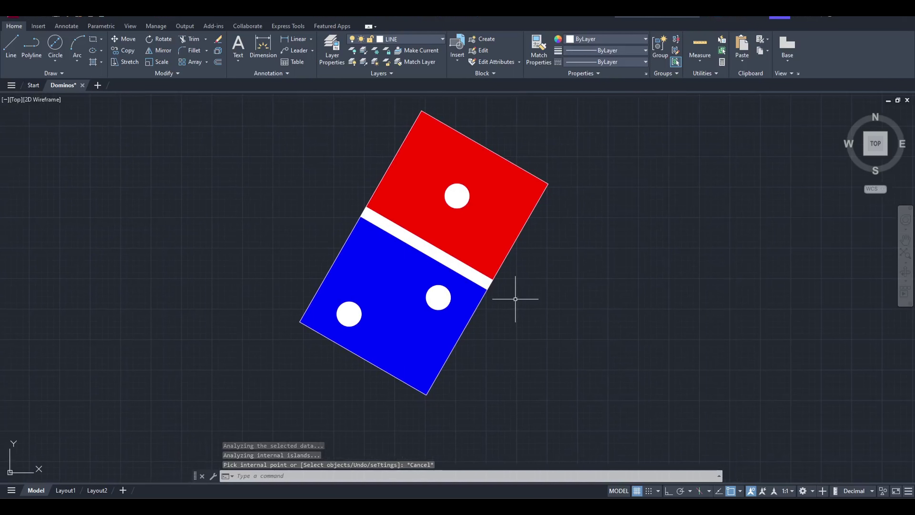
middle_drag(515, 298, 505, 303)
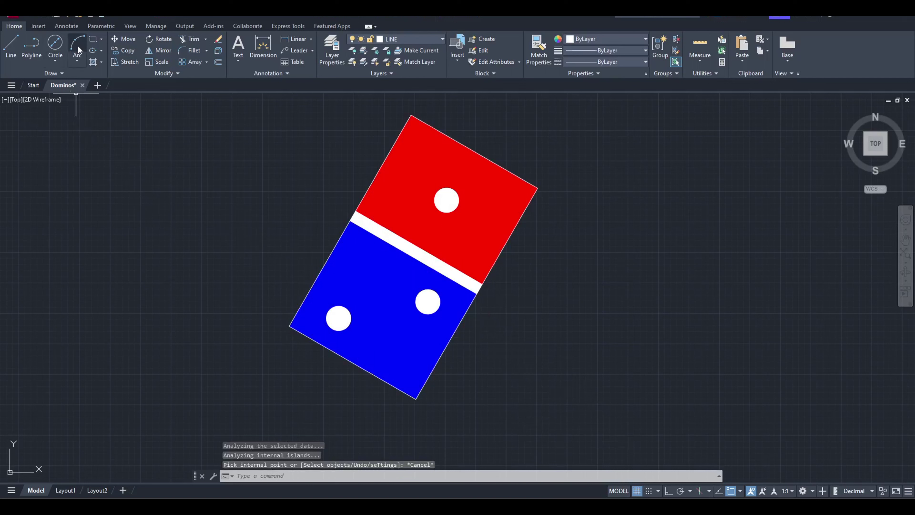
- Draw a 35-unit rectangular border around the domino, starting above-left of it
click(93, 40)
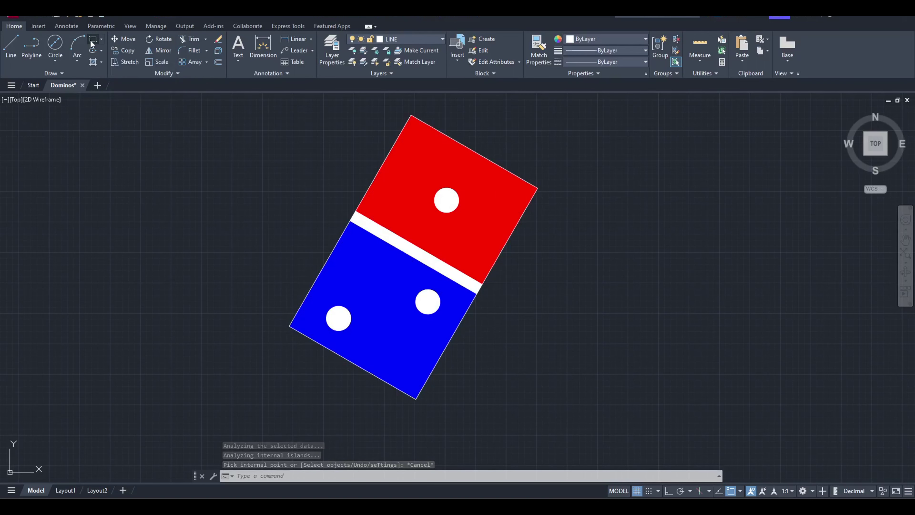
scroll(287, 215, down, 2)
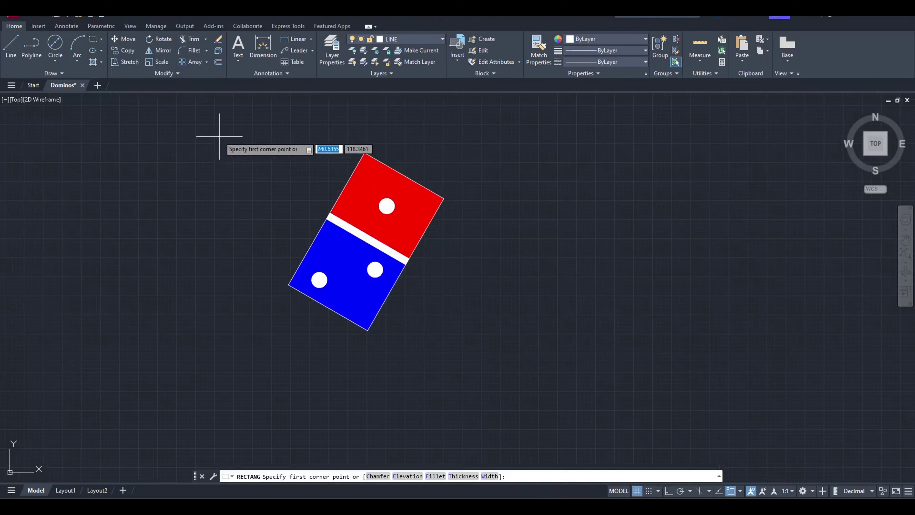
click(240, 131)
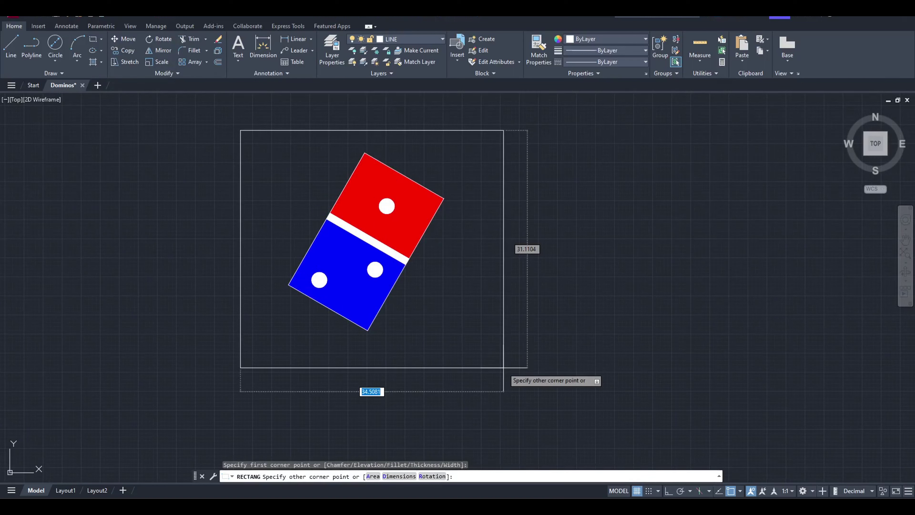
text(3)
text(5)
key(Return)
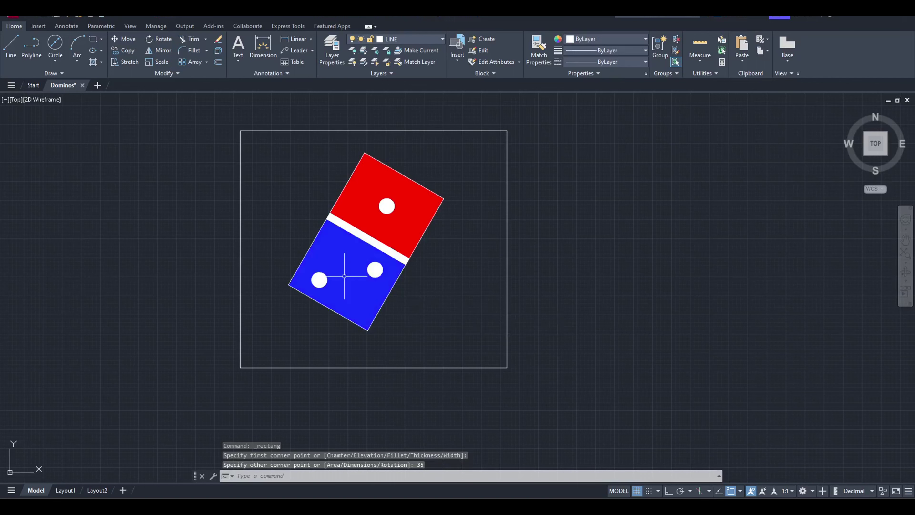
middle_drag(344, 275, 382, 281)
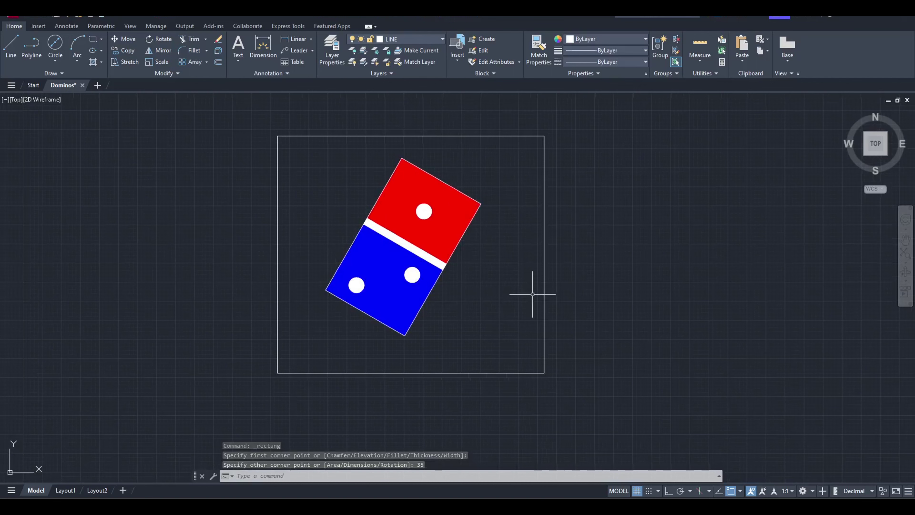
scroll(533, 295, up, 2)
scroll(533, 295, down, 2)
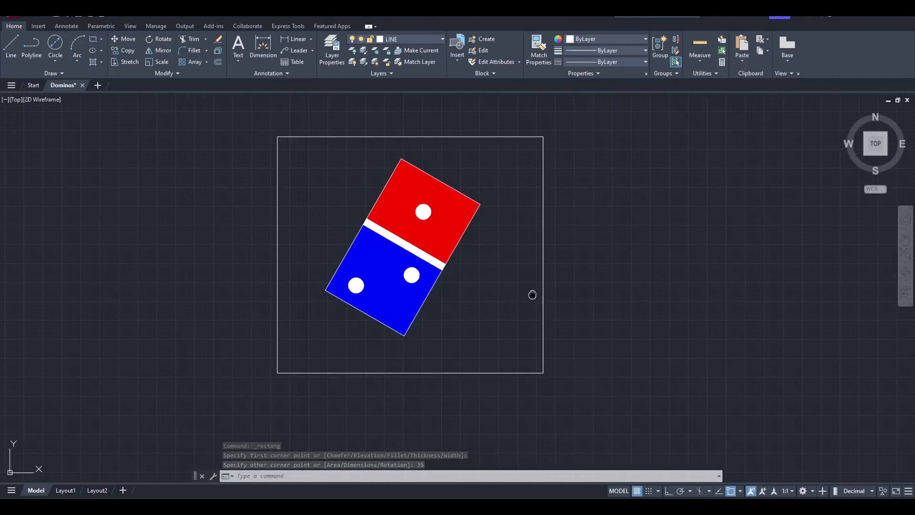
middle_drag(531, 296, 551, 303)
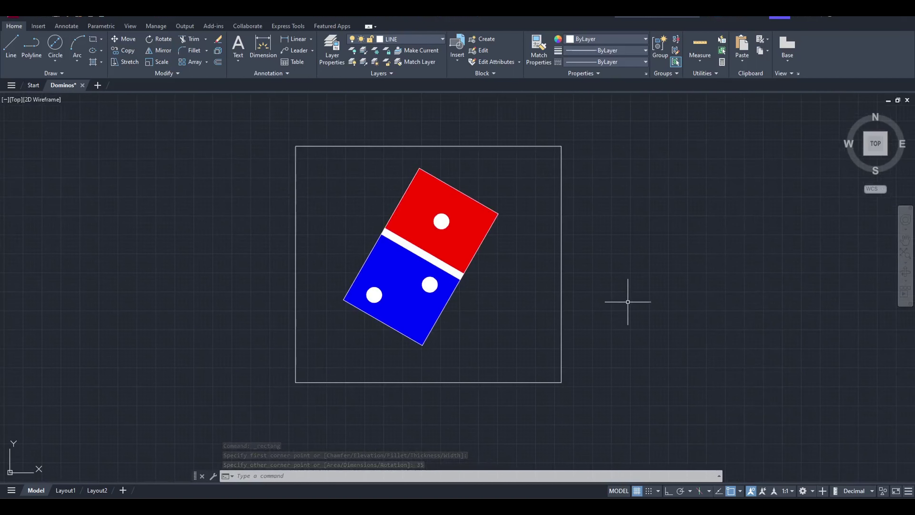